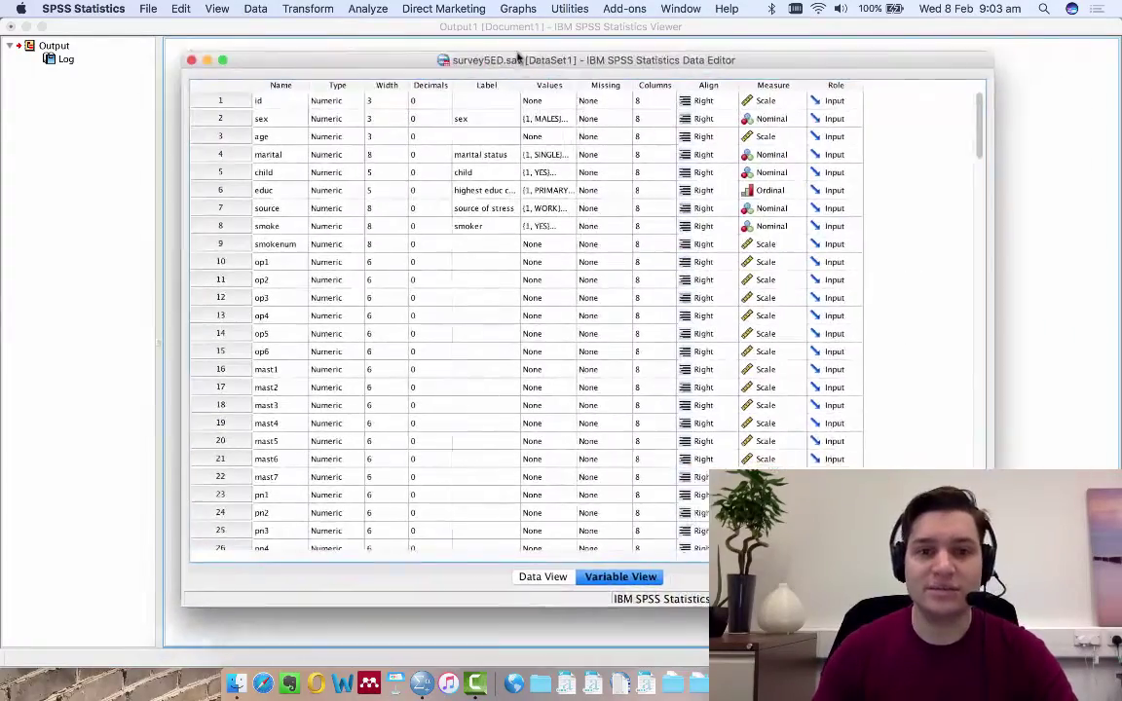
# - Reposition the survey5ED Data Editor window and open the Analyze menu
pyautogui.moveTo(518, 59); pyautogui.dragTo(487, 65)
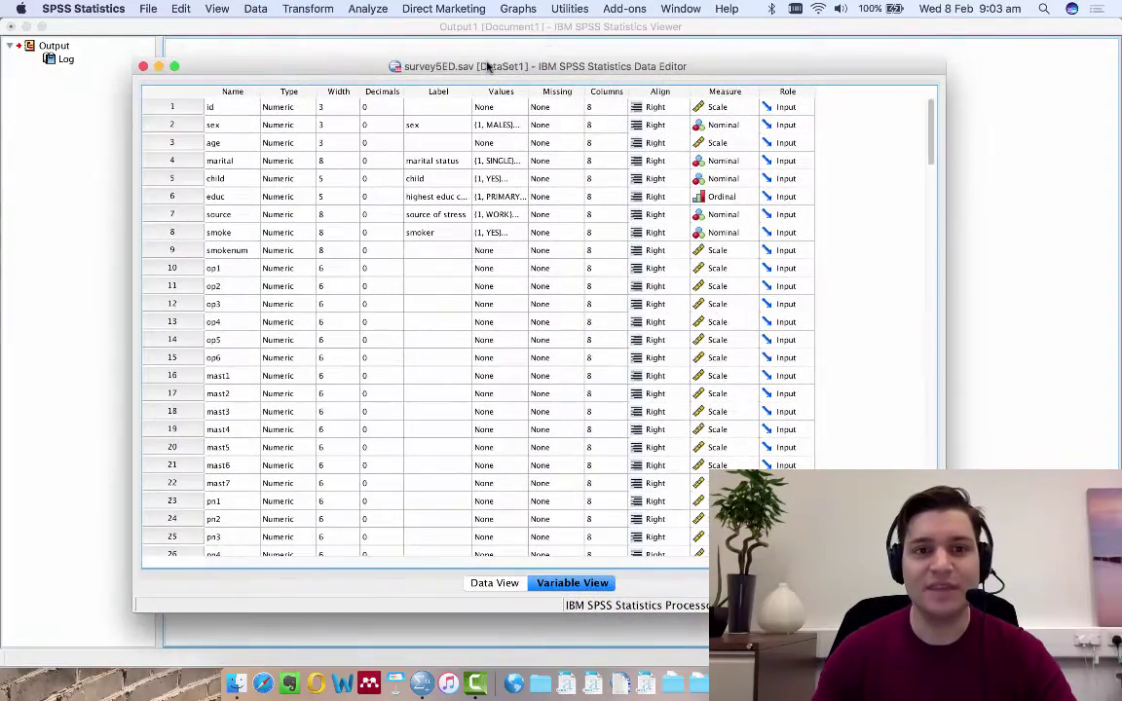
pyautogui.click(440, 68)
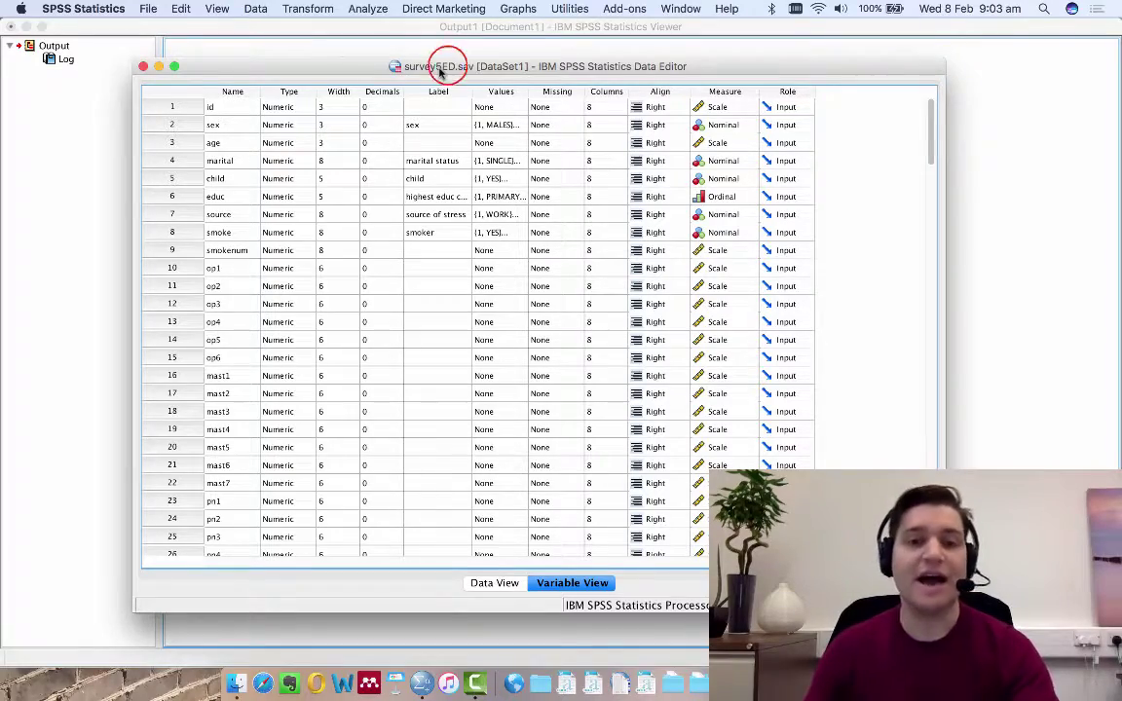
pyautogui.moveTo(441, 68); pyautogui.dragTo(457, 64)
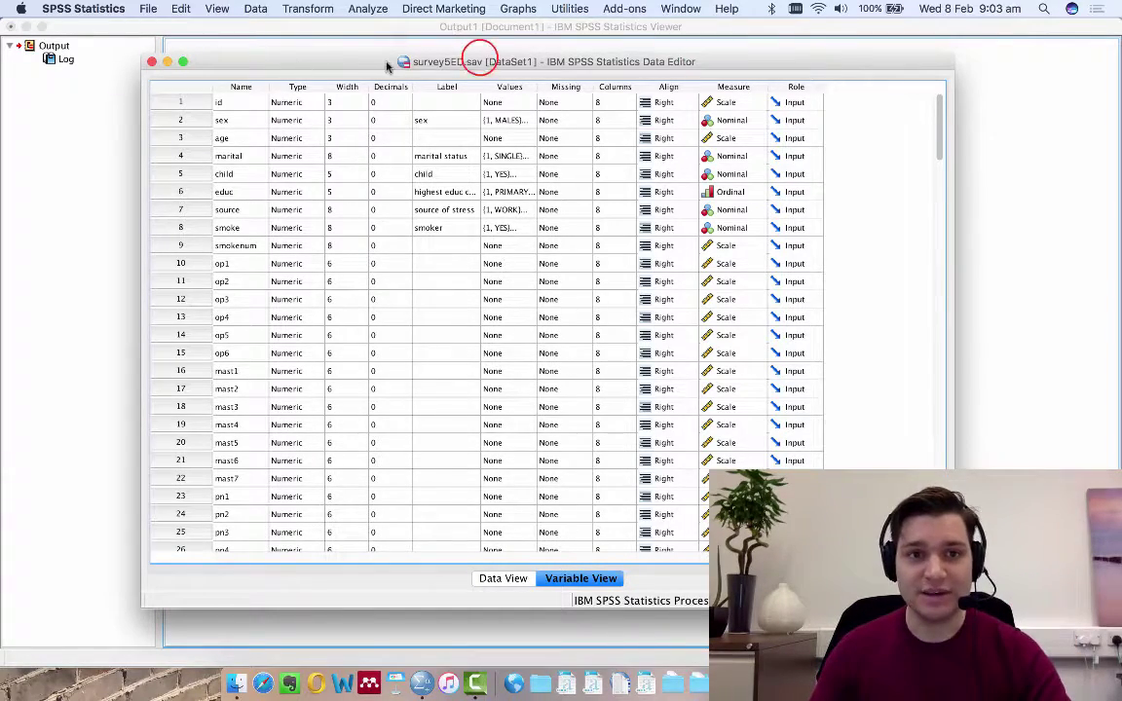
pyautogui.moveTo(481, 61); pyautogui.dragTo(513, 64)
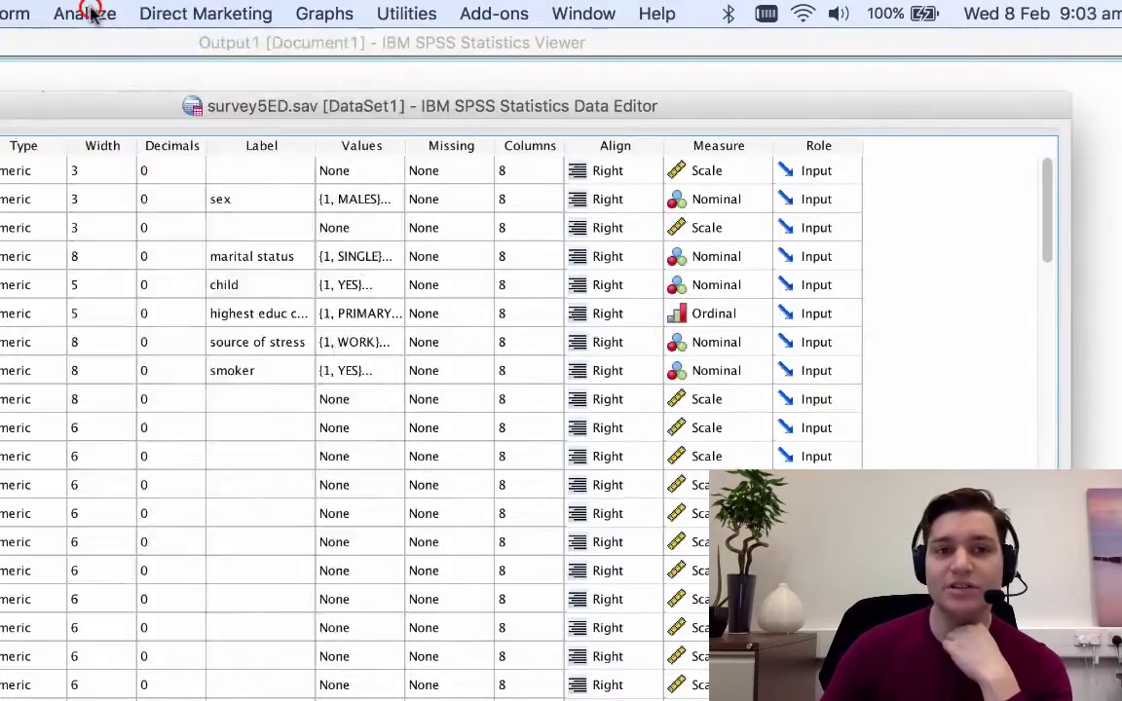
pyautogui.click(370, 9)
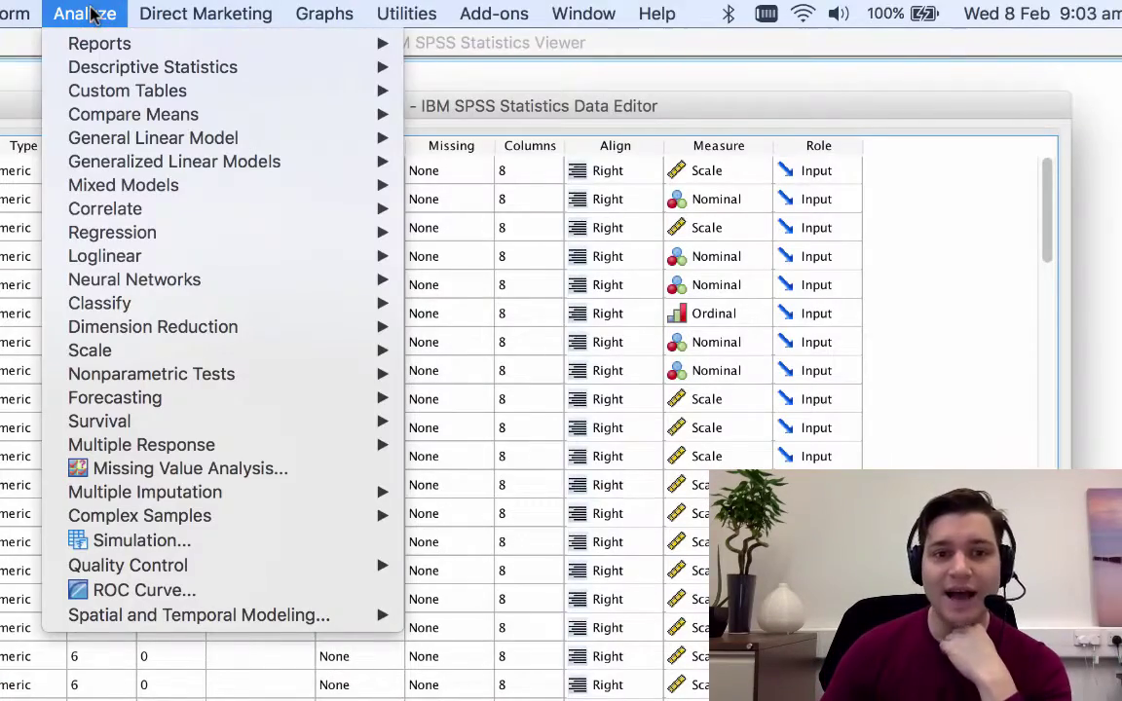
pyautogui.moveTo(90, 351)
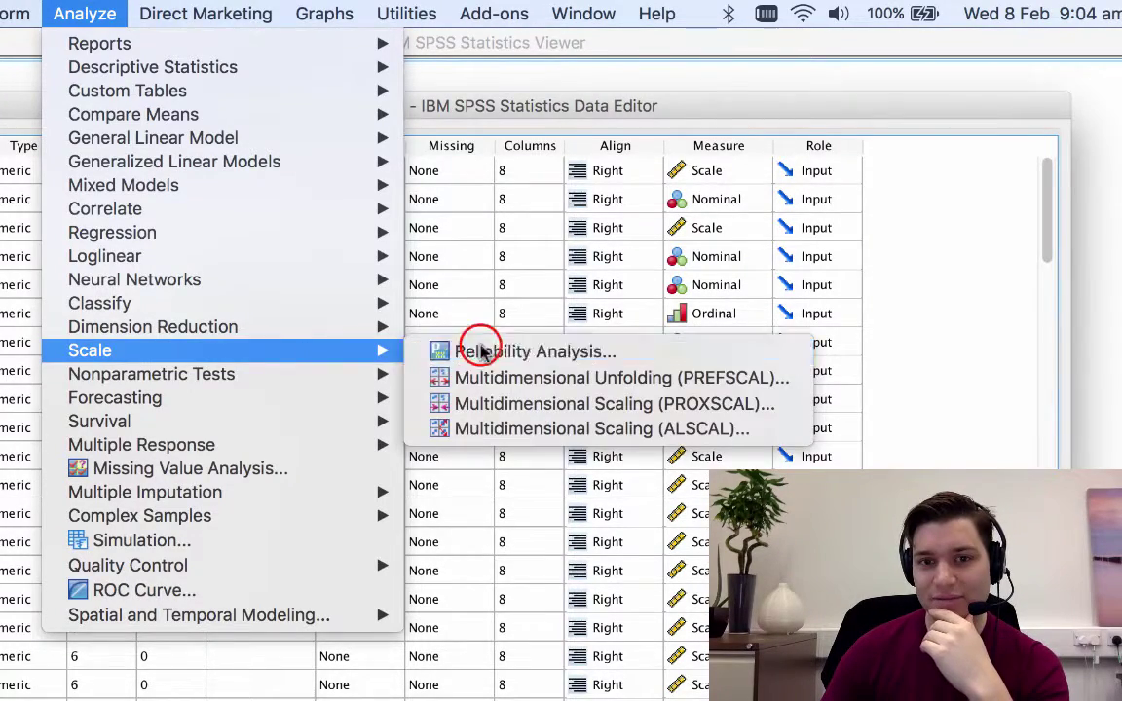
# - Open the Reliability Analysis dialog and position it on screen
pyautogui.click(448, 351)
pyautogui.moveTo(407, 109); pyautogui.dragTo(412, 102)
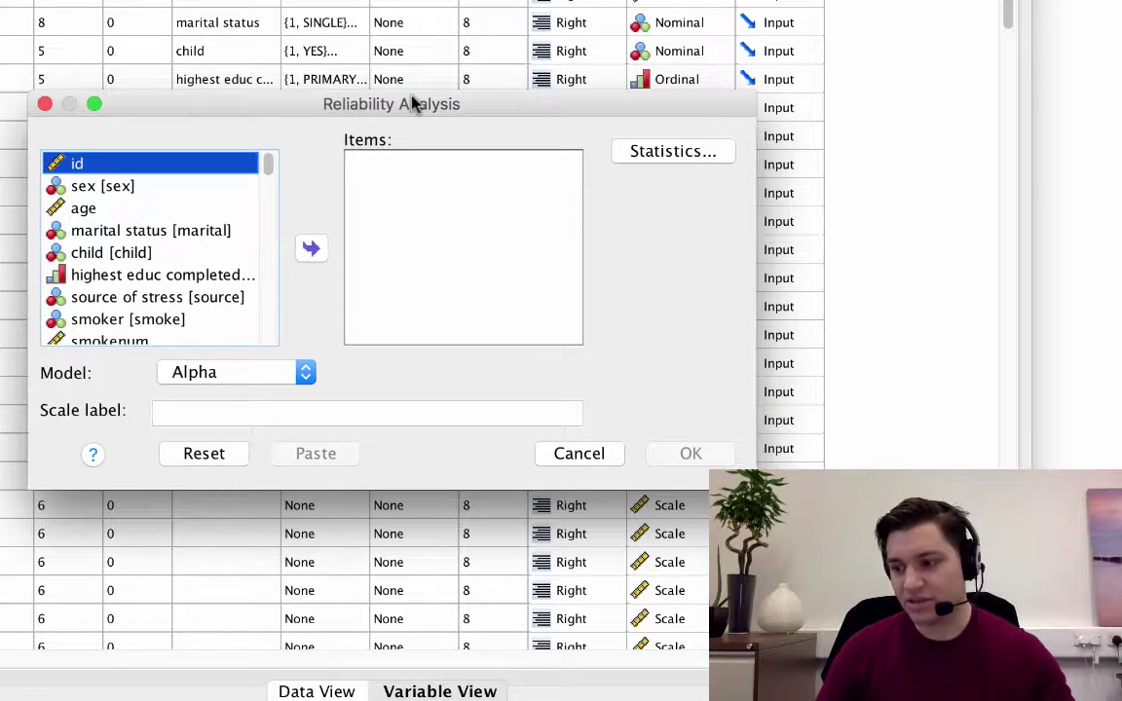
pyautogui.moveTo(272, 162)
pyautogui.mouseDown()
pyautogui.moveTo(270, 175)
pyautogui.moveTo(276, 168)
pyautogui.mouseUp()
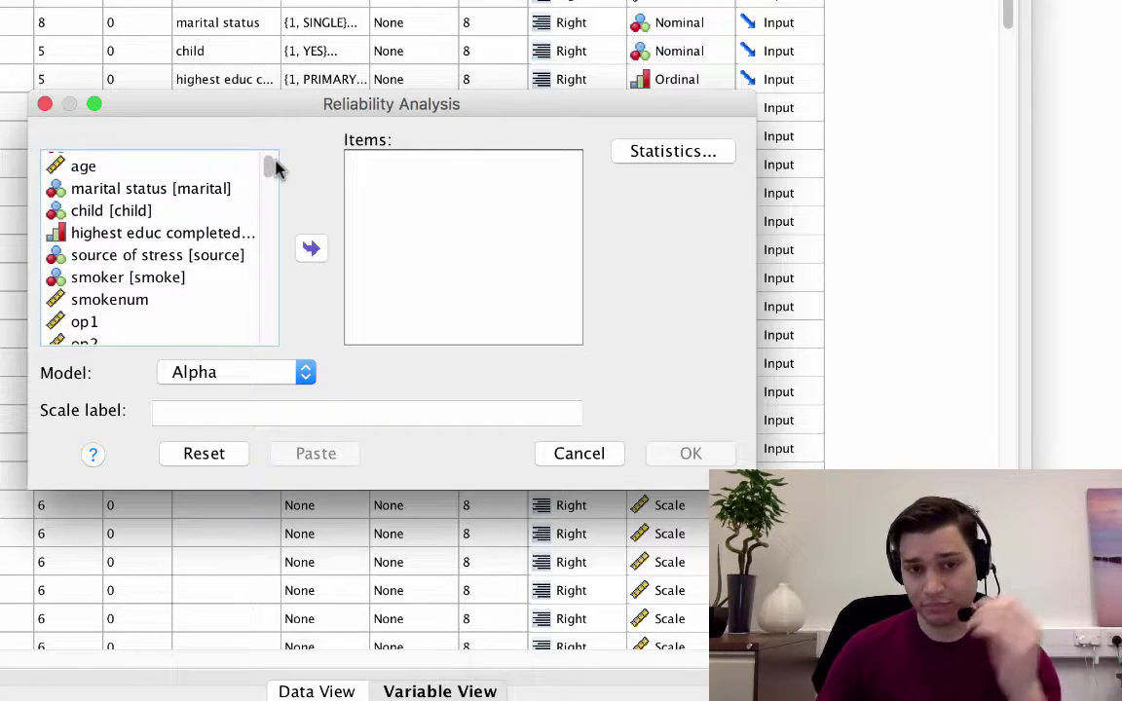
pyautogui.moveTo(275, 167)
pyautogui.mouseDown()
pyautogui.moveTo(281, 224)
pyautogui.moveTo(283, 212)
pyautogui.mouseUp()
# - Select the variables lifsat1 through lifsat5 in the source list
pyautogui.click(122, 282)
pyautogui.scroll(-1, 233, 277)
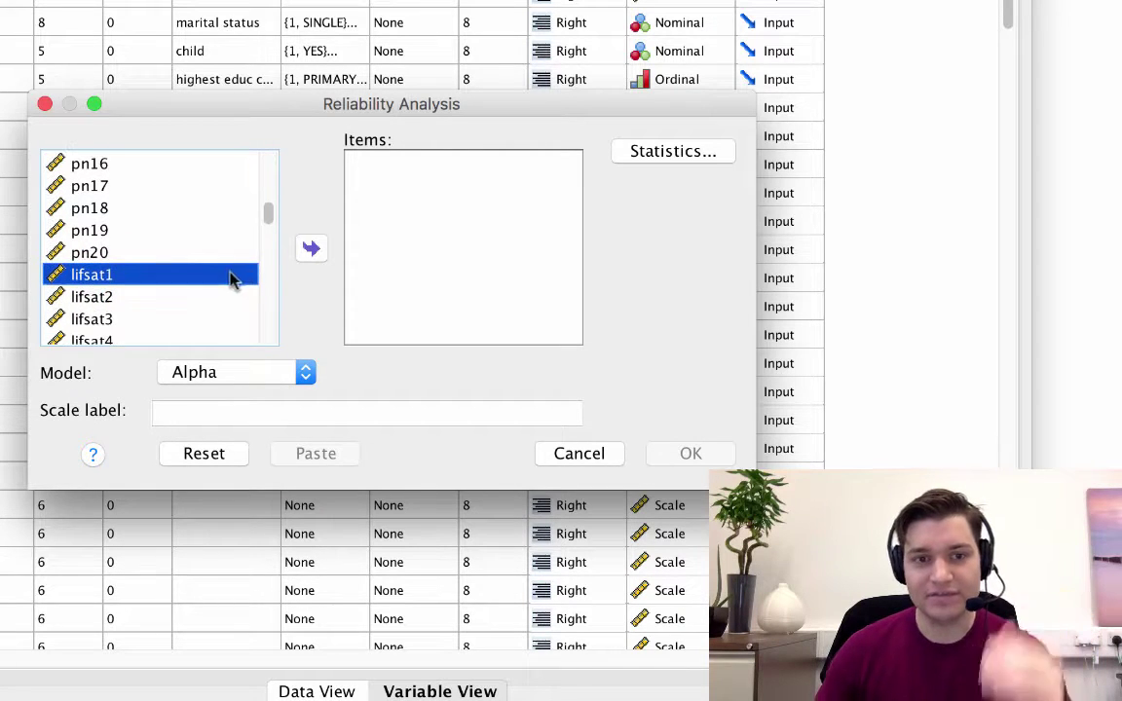
pyautogui.keyDown('shift'); pyautogui.click(115, 302); pyautogui.keyUp('shift')
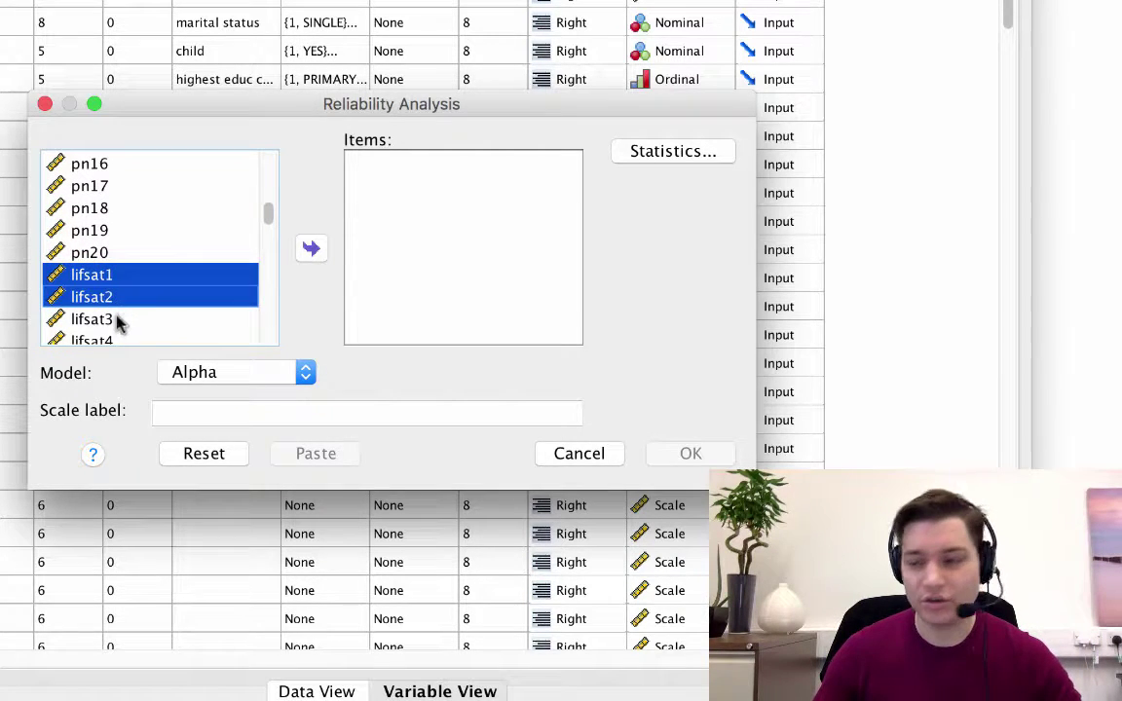
pyautogui.keyDown('shift'); pyautogui.click(109, 322); pyautogui.keyUp('shift')
pyautogui.scroll(-1, 113, 318)
pyautogui.scroll(-1, 113, 318)
pyautogui.keyDown('shift'); pyautogui.click(105, 300); pyautogui.keyUp('shift')
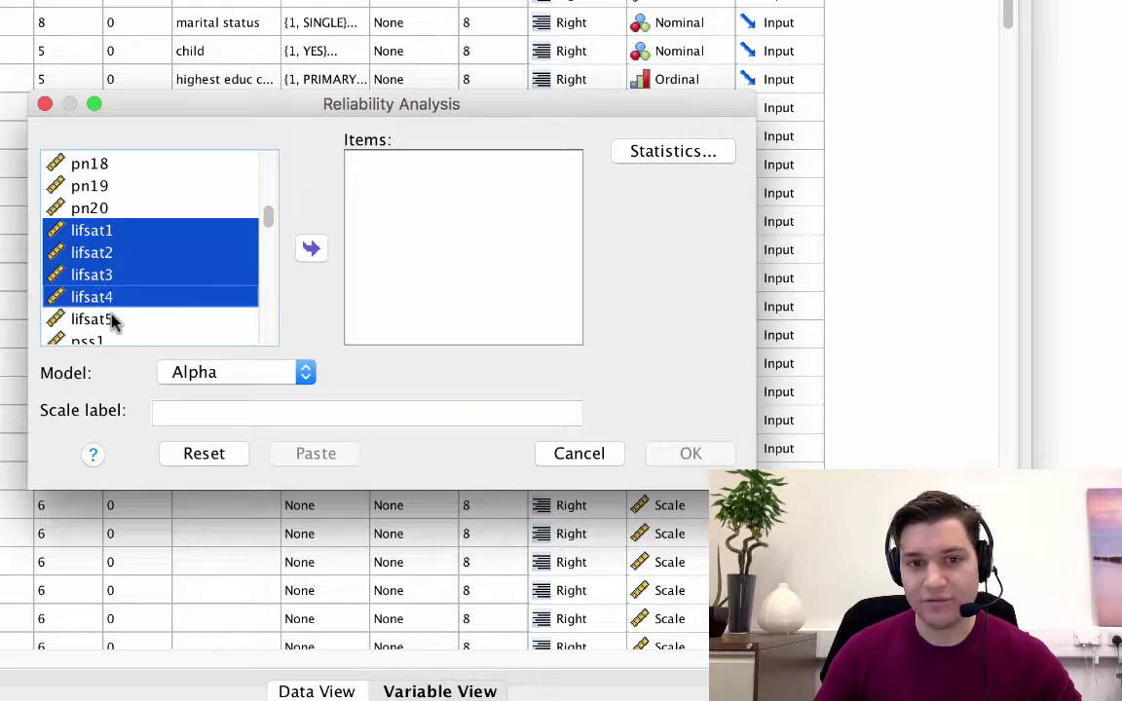
pyautogui.click(161, 261)
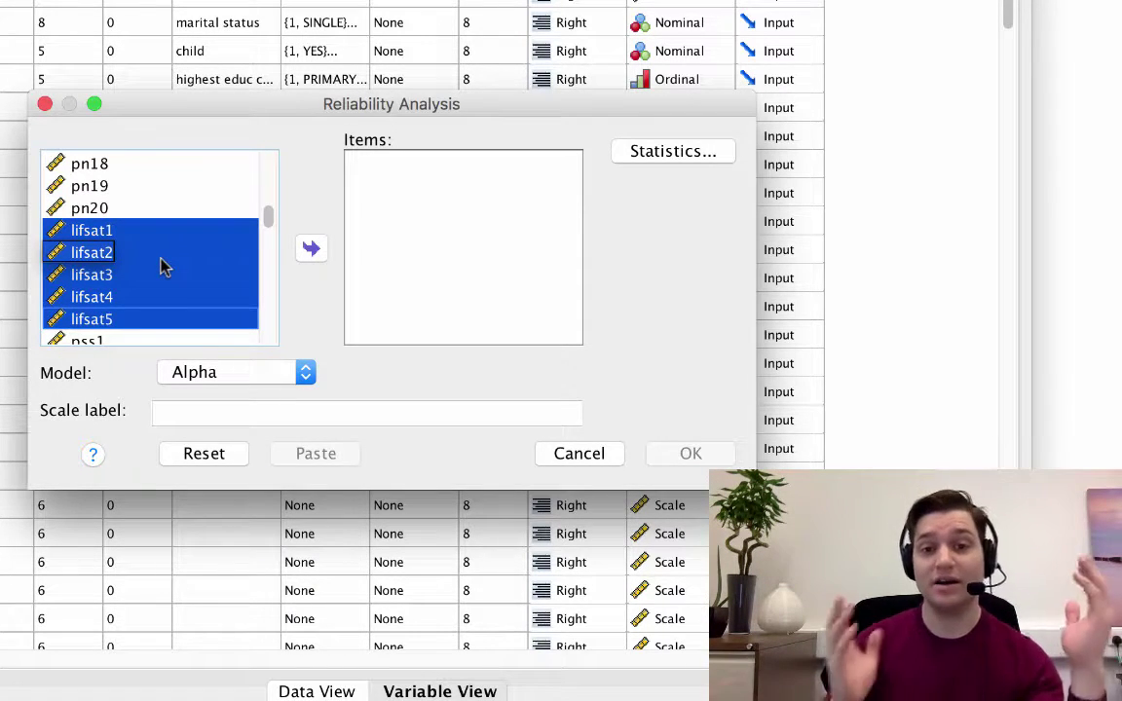
pyautogui.click(154, 215)
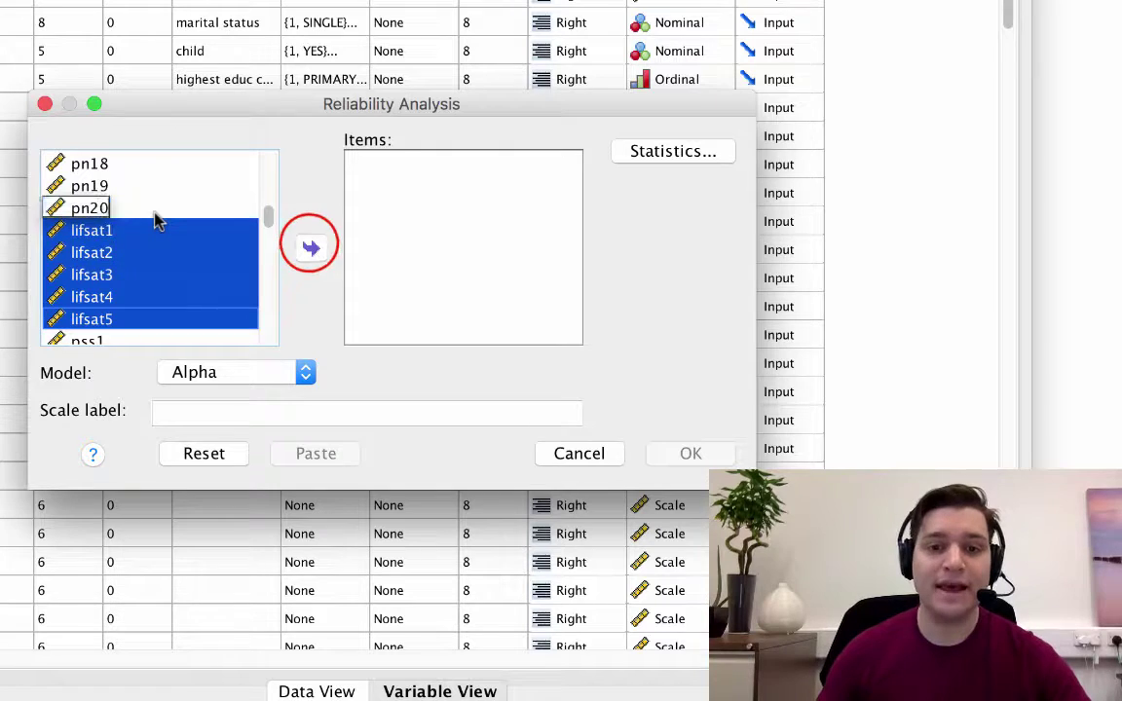
# - Move lifsat1–lifsat5 into Items, keep the Alpha model, and label the scale 'Life Satisfaction'
pyautogui.click(309, 247)
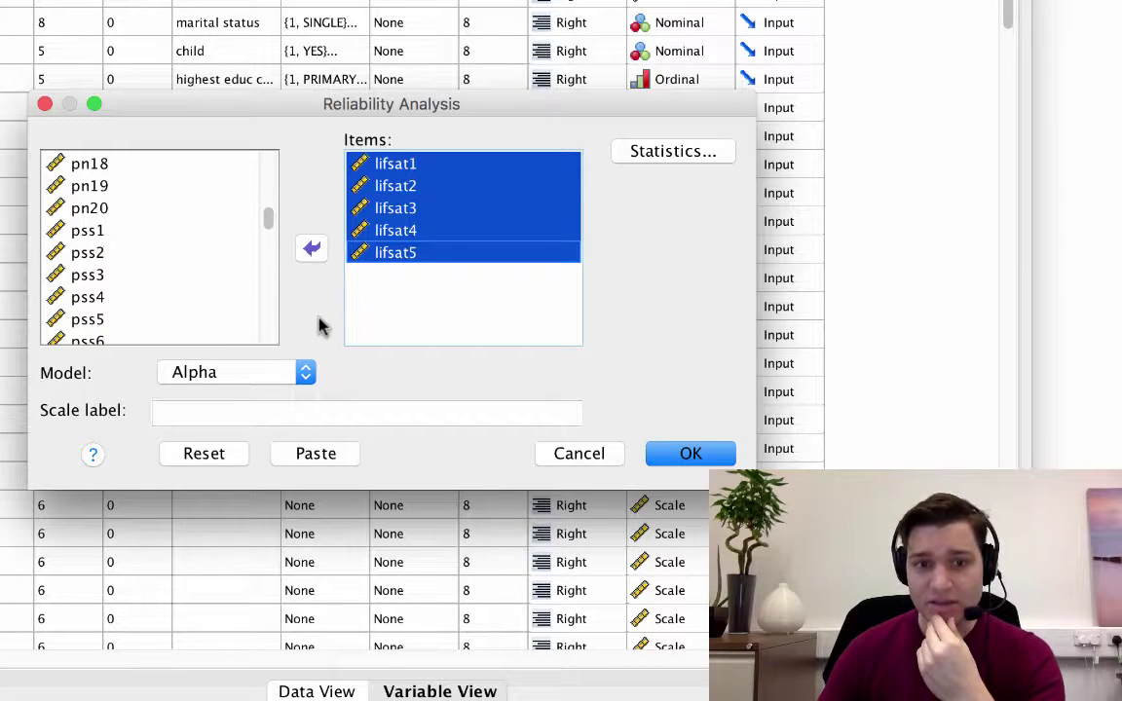
pyautogui.click(265, 371)
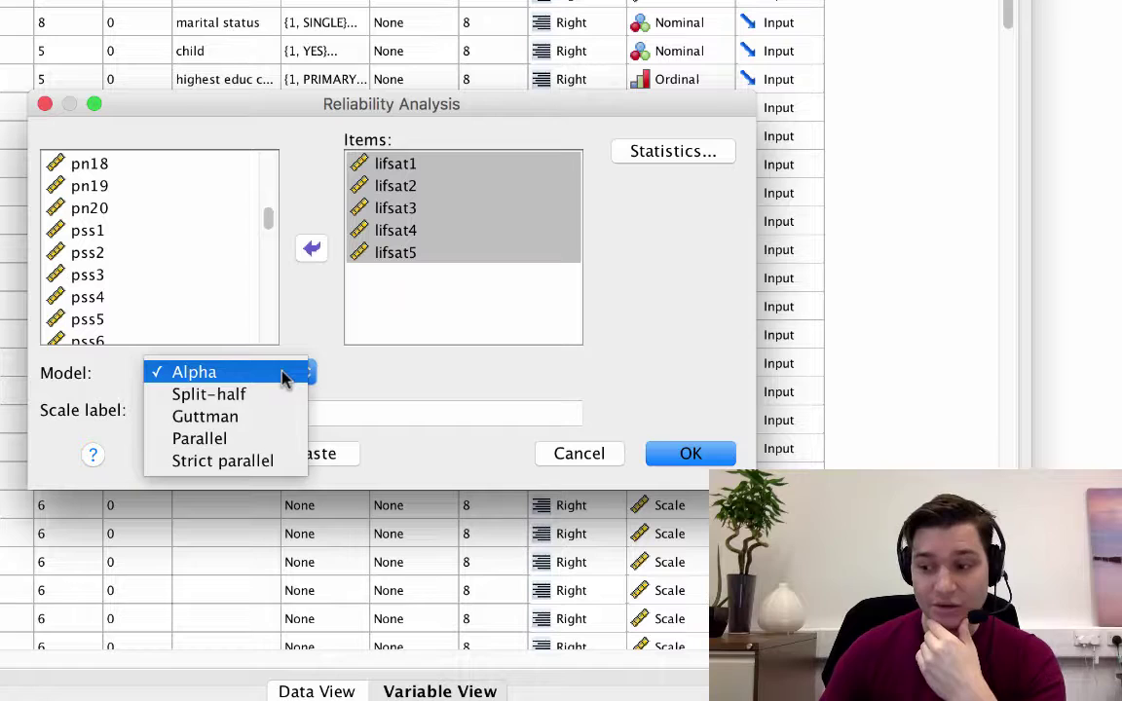
pyautogui.click(206, 367)
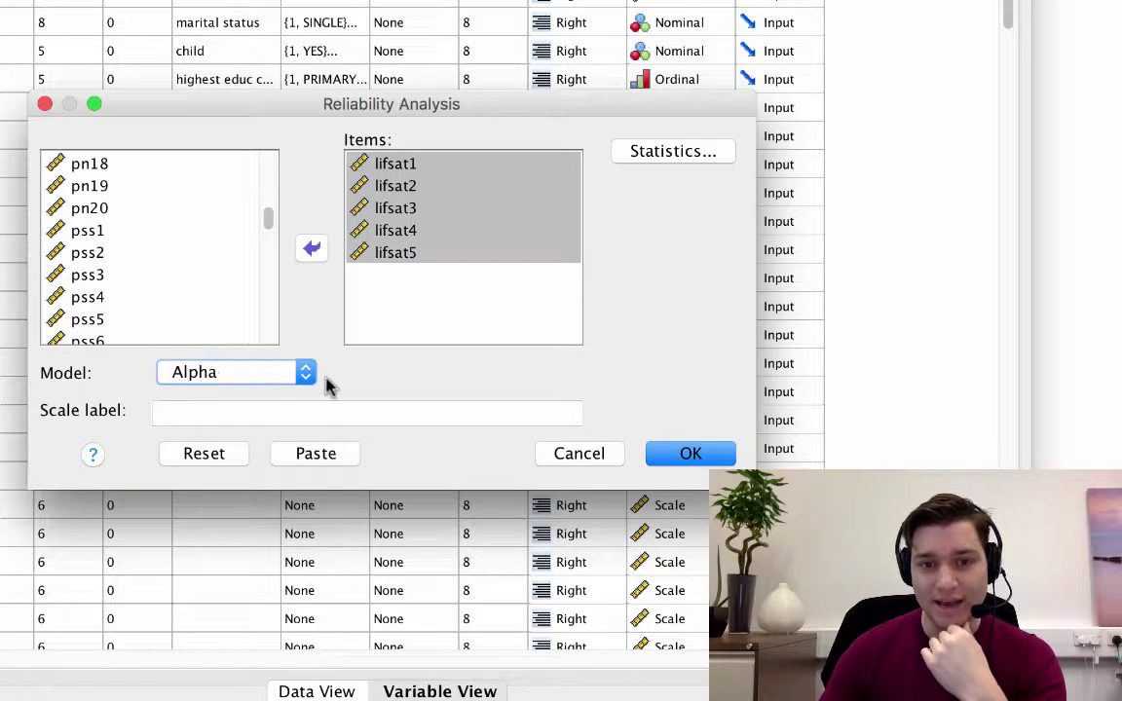
pyautogui.click(341, 100)
pyautogui.moveTo(337, 87); pyautogui.dragTo(330, 103)
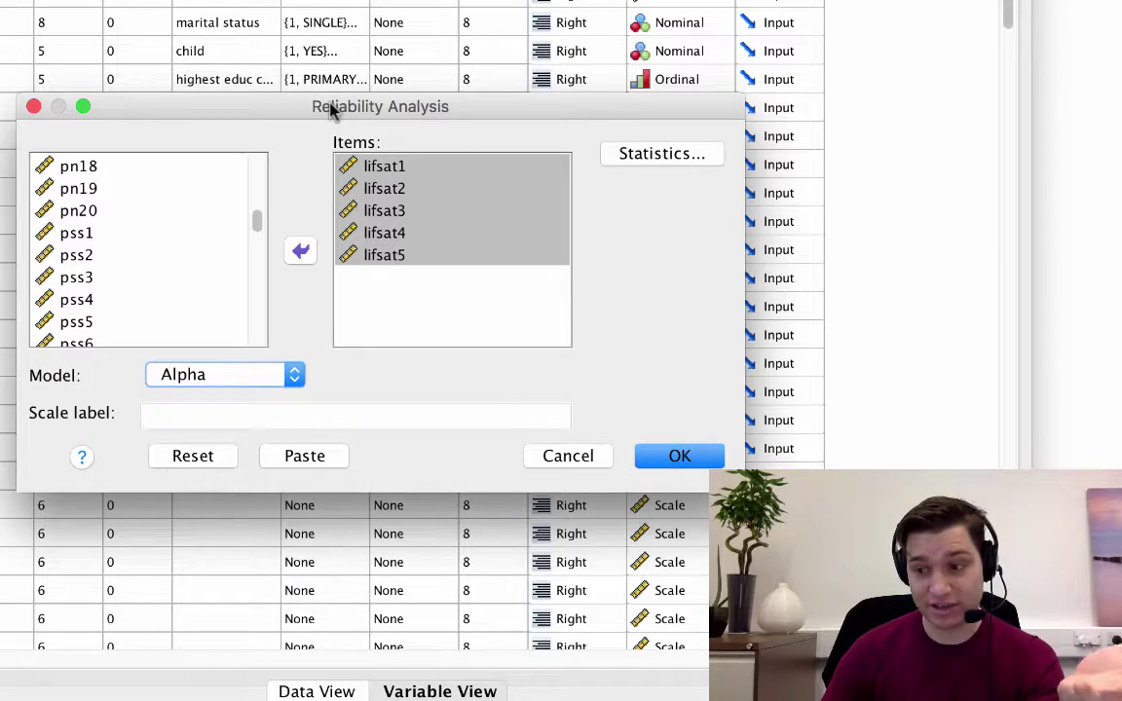
pyautogui.click(205, 416)
pyautogui.write('Life Satisfaction')
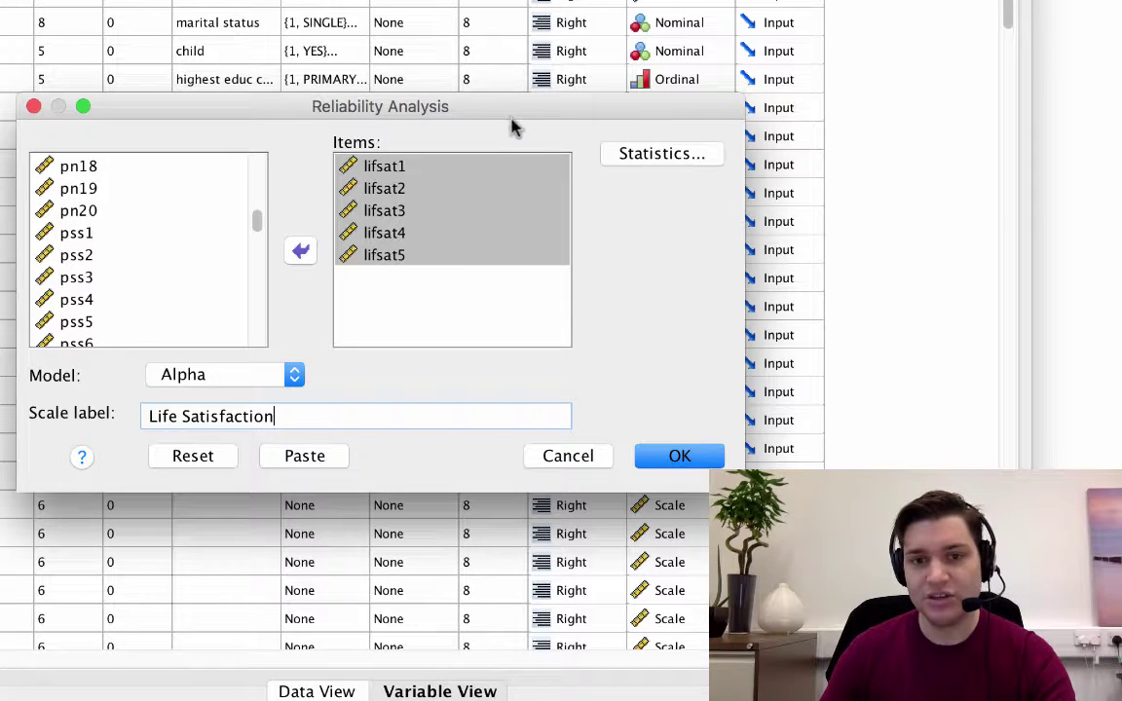
# - Request Item, Scale, Scale-if-item-deleted descriptives, plus Inter-Item and Summary correlations
pyautogui.click(655, 161)
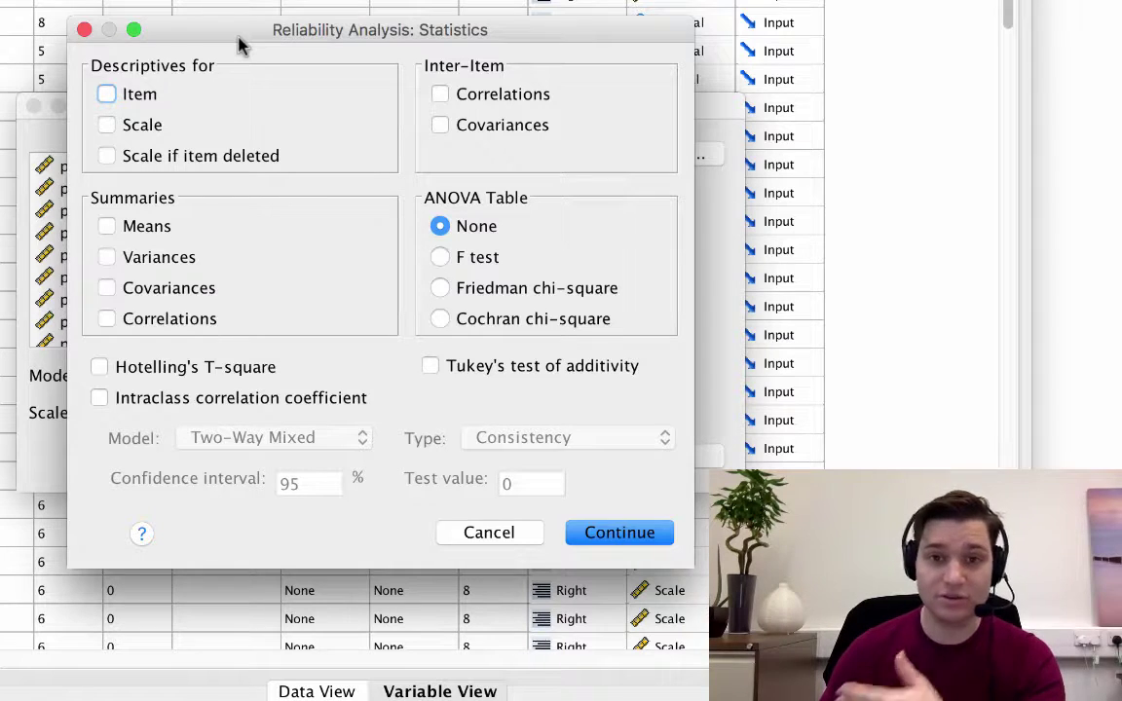
pyautogui.click(107, 94)
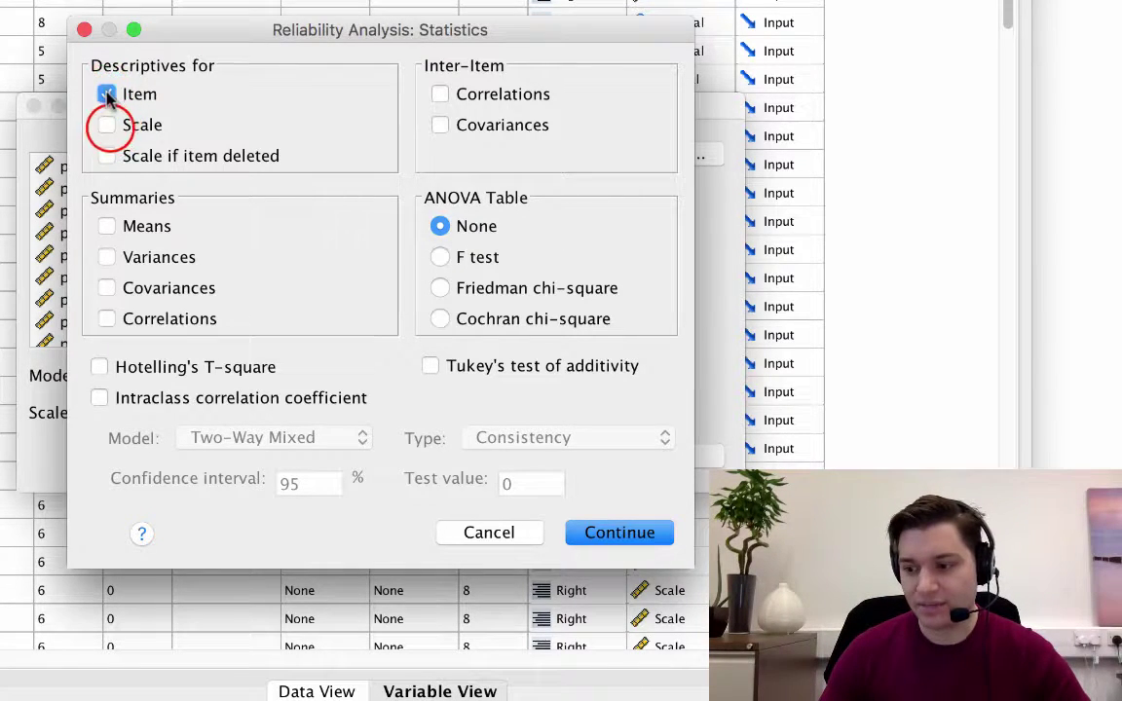
pyautogui.click(108, 125)
pyautogui.click(107, 157)
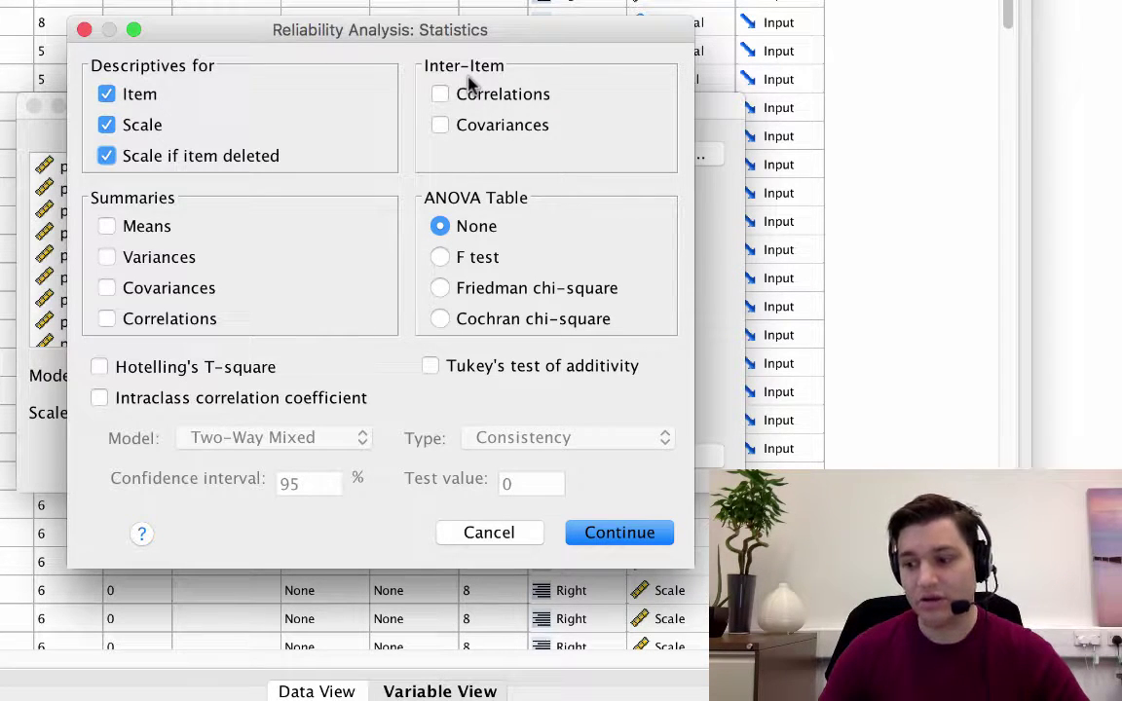
pyautogui.click(441, 93)
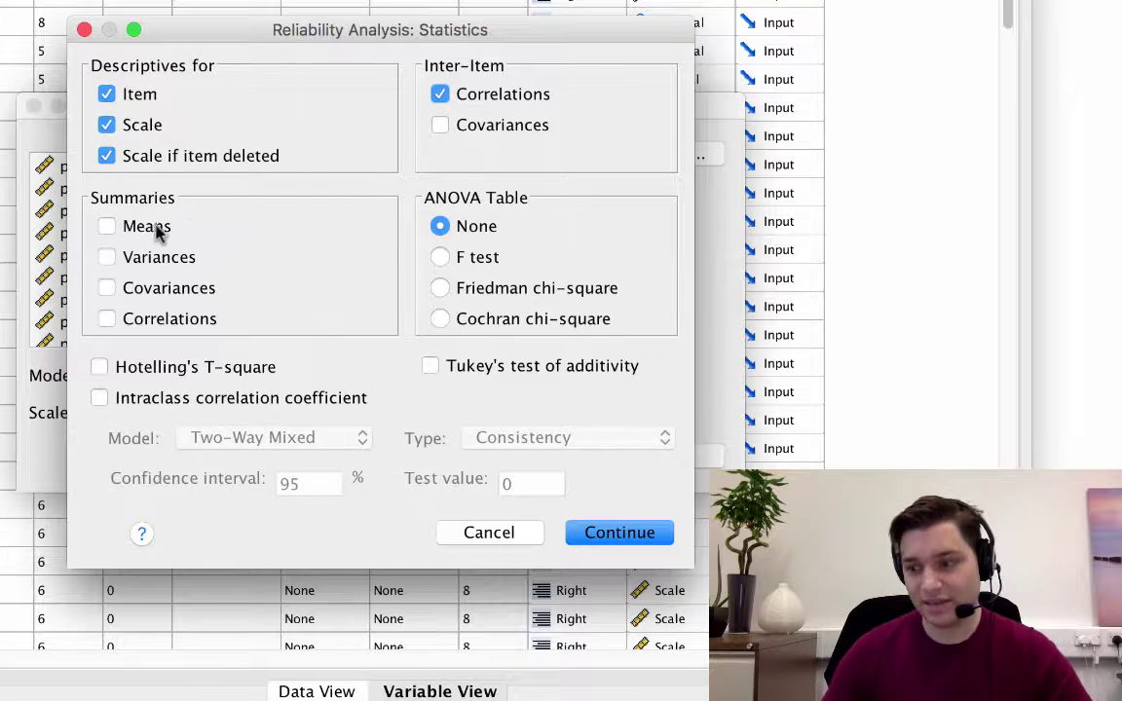
pyautogui.click(106, 319)
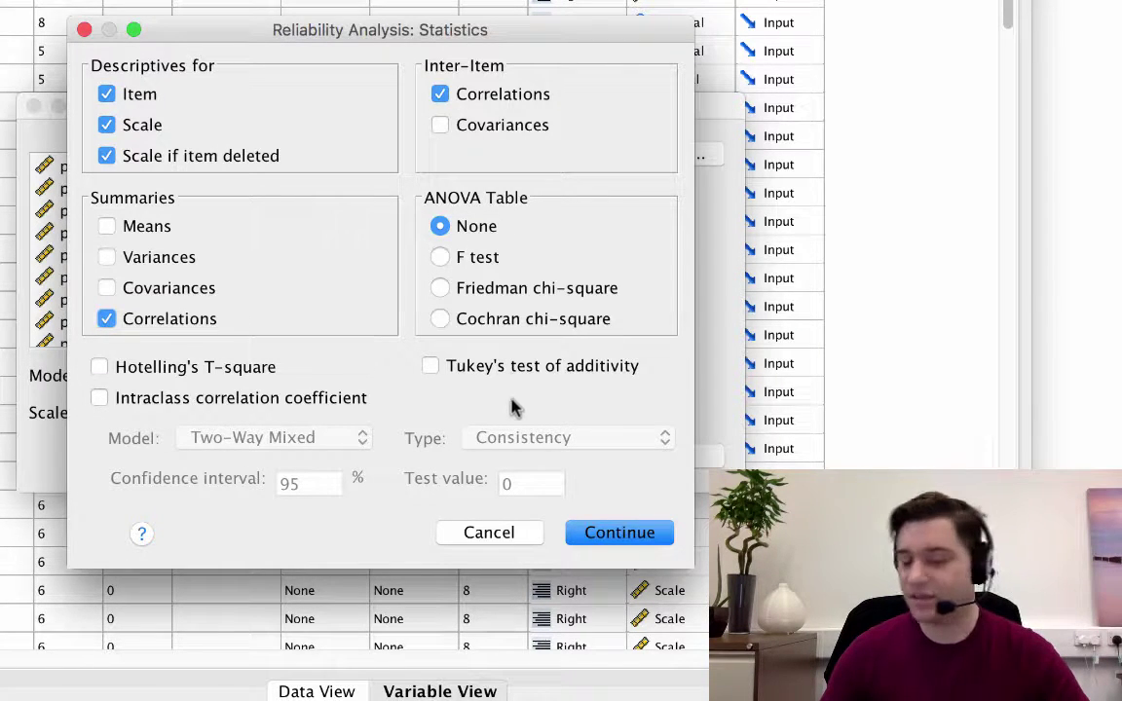
pyautogui.click(594, 533)
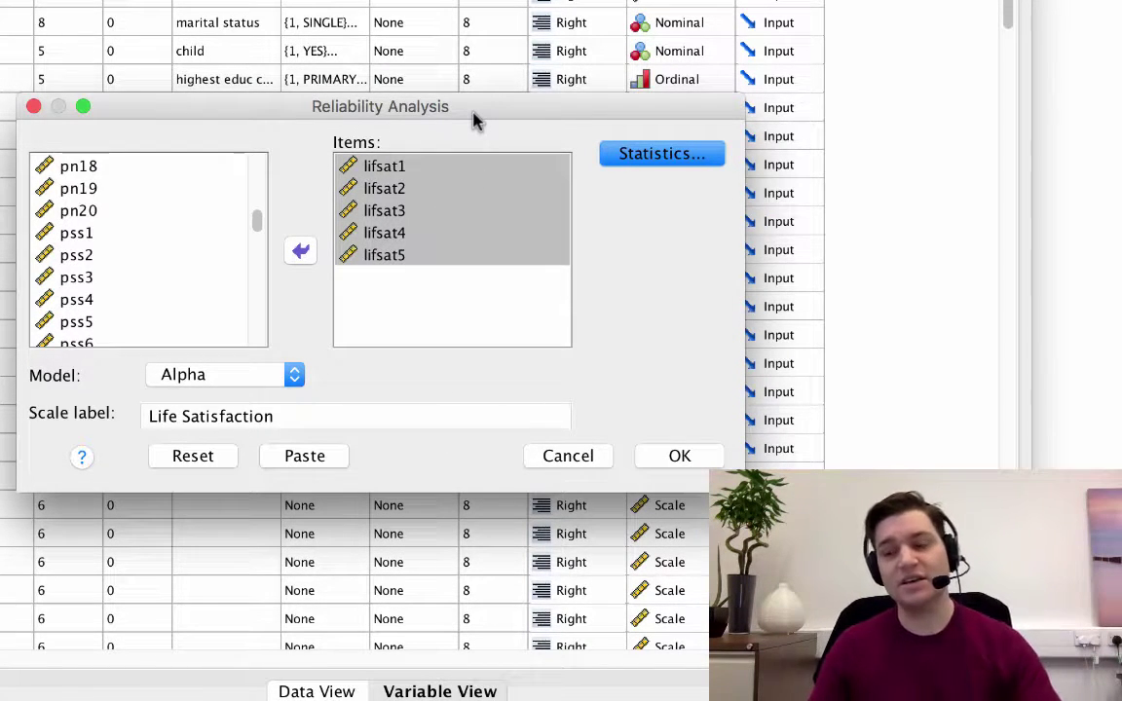
# - Run the reliability analysis and review the Viewer output showing Cronbach's alpha of .890
pyautogui.click(681, 456)
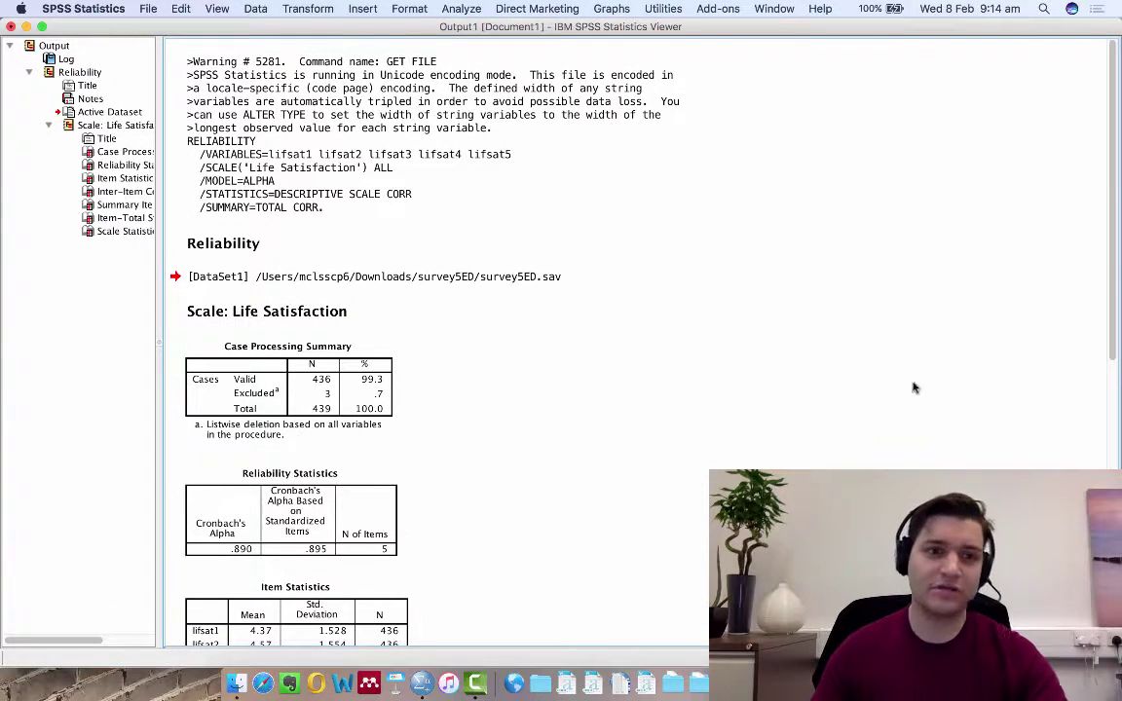
pyautogui.scroll(-3, 776, 398)
pyautogui.scroll(-5, 776, 398)
pyautogui.scroll(-2, 776, 398)
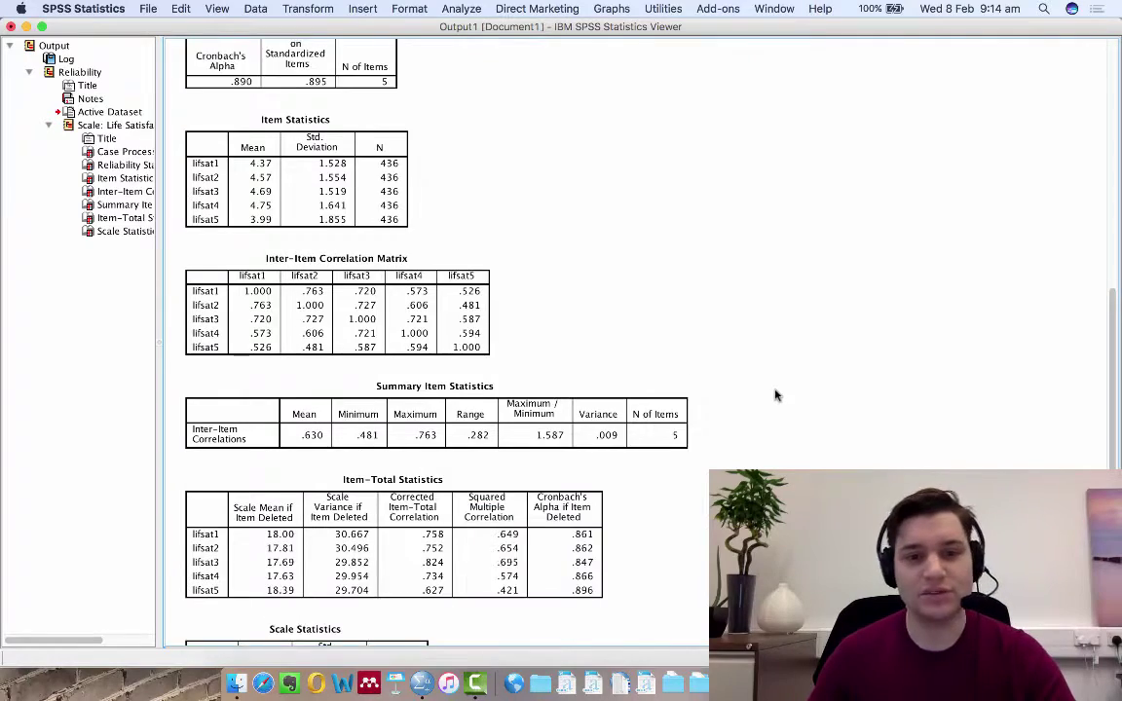
pyautogui.scroll(-2, 771, 399)
pyautogui.scroll(1, 761, 394)
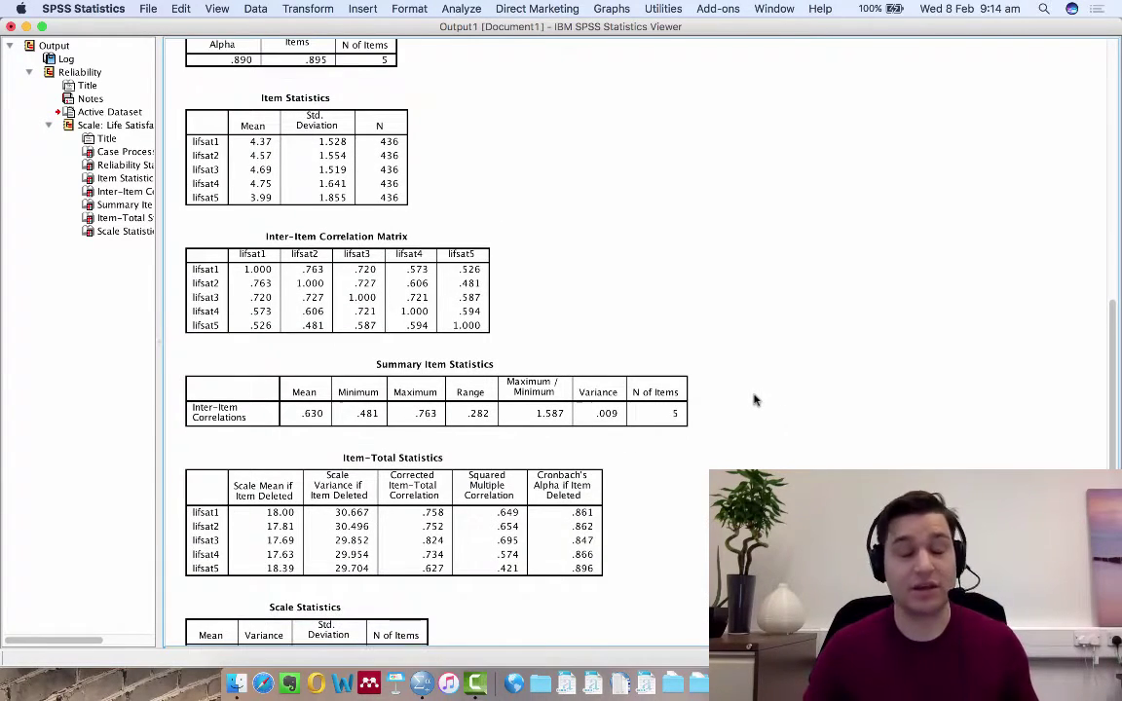
pyautogui.scroll(8, 755, 395)
pyautogui.scroll(4, 755, 398)
pyautogui.scroll(-2, 754, 398)
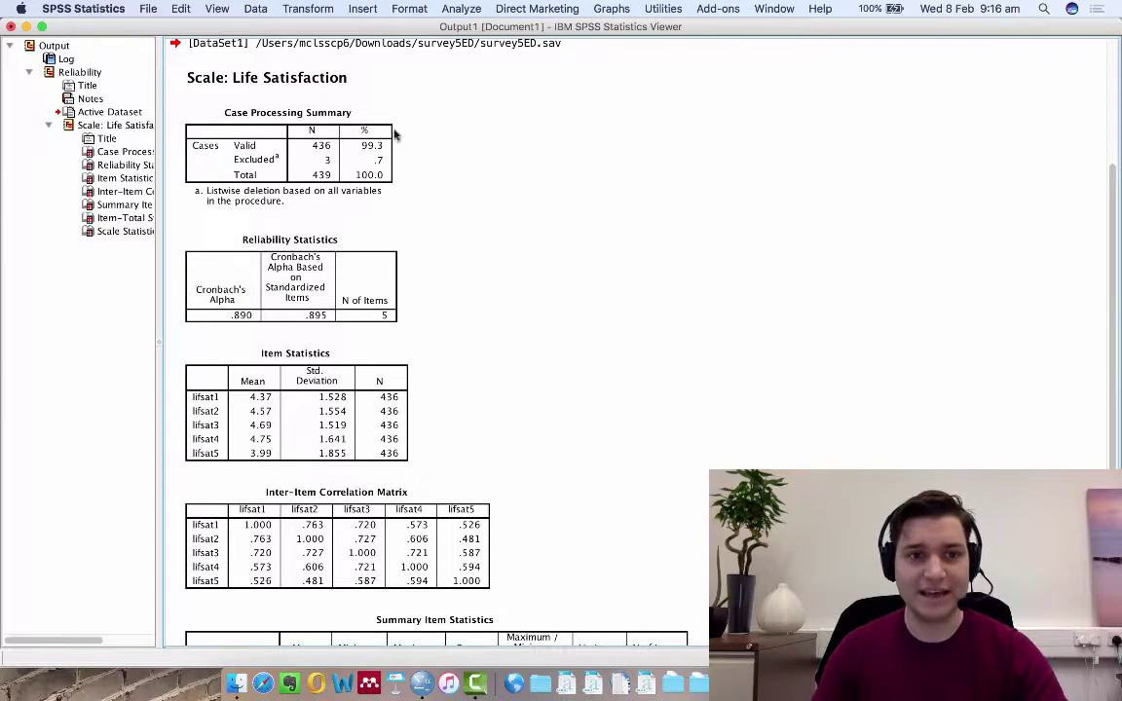
pyautogui.click(313, 191)
pyautogui.scroll(2, 300, 194)
pyautogui.click(230, 367)
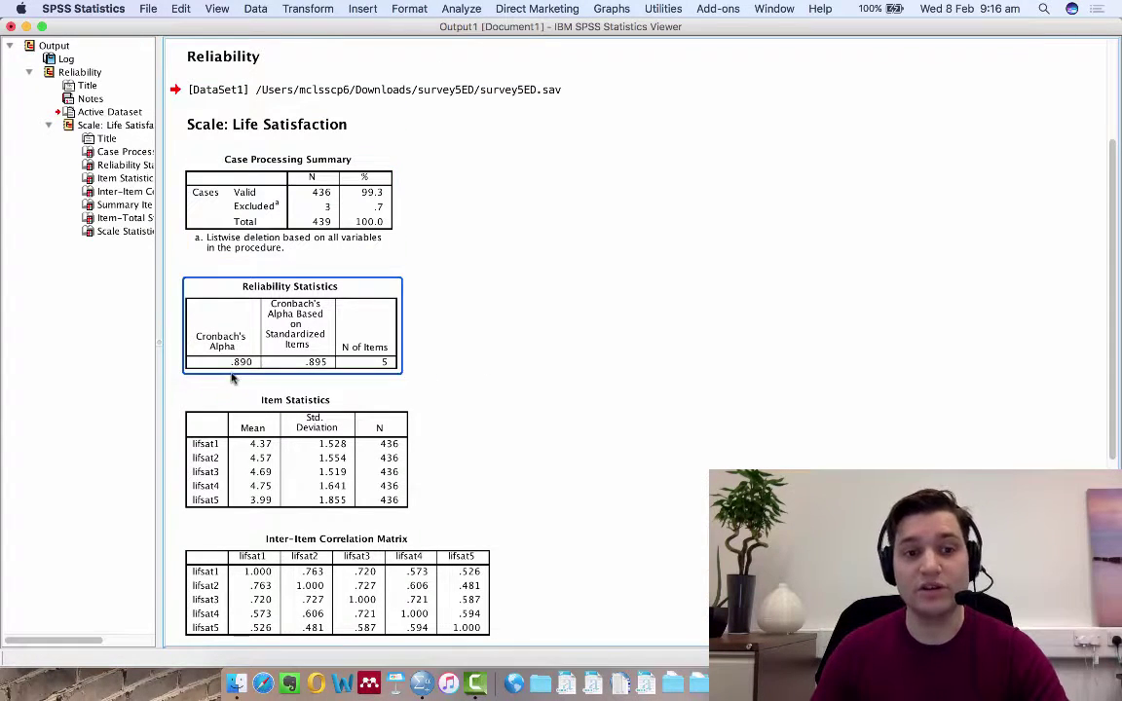
pyautogui.click(453, 370)
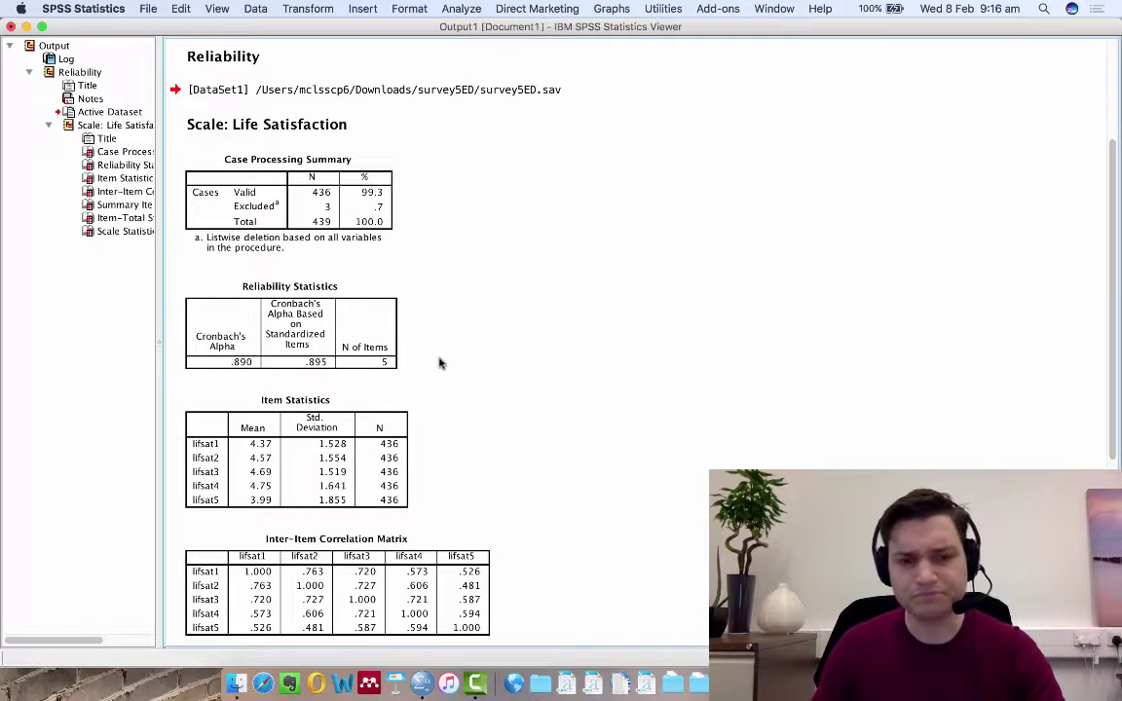
pyautogui.click(379, 339)
pyautogui.scroll(-5, 380, 336)
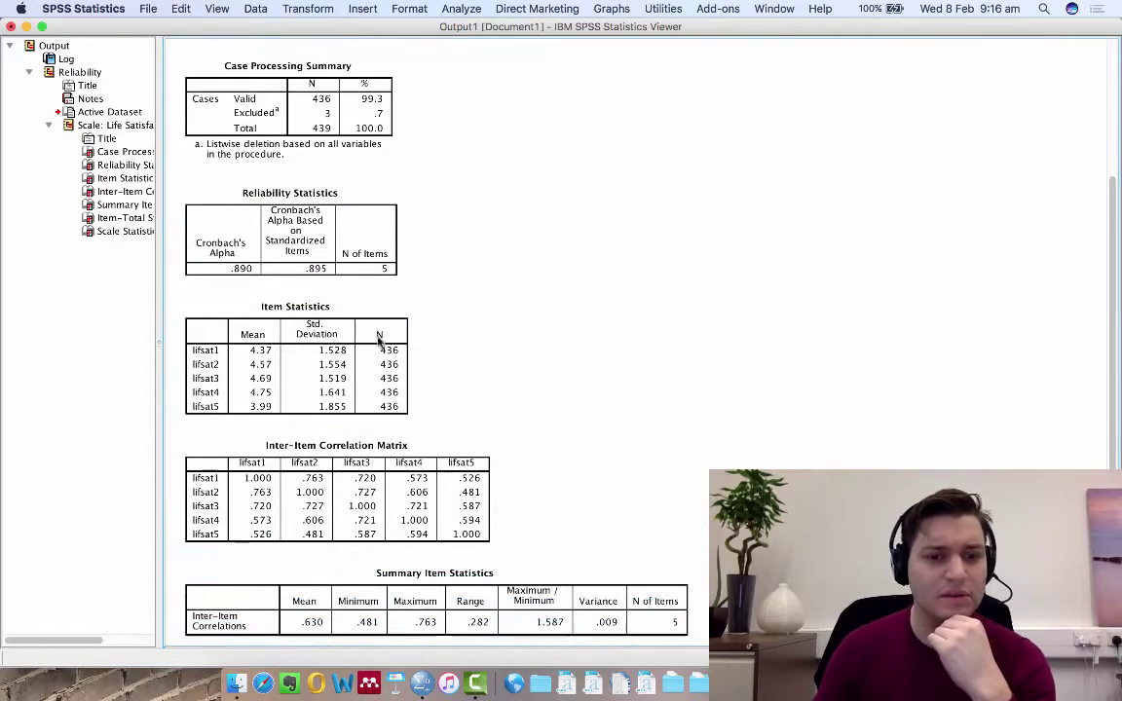
pyautogui.scroll(-2, 516, 391)
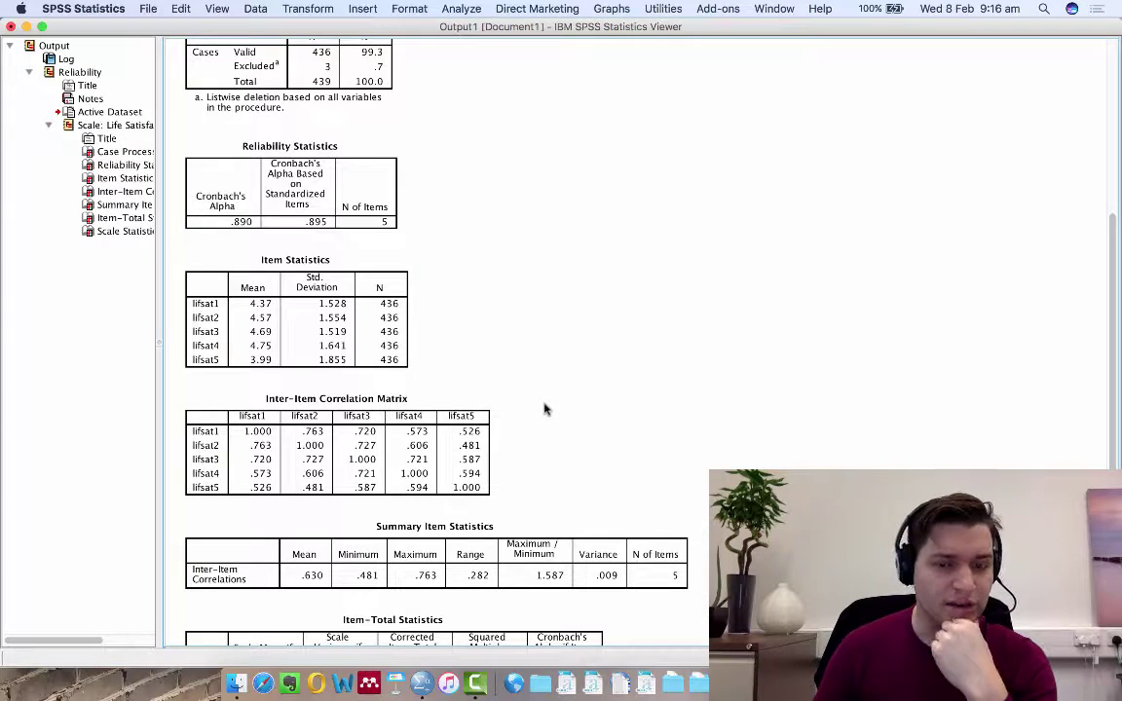
pyautogui.scroll(1, 542, 410)
pyautogui.scroll(9, 530, 414)
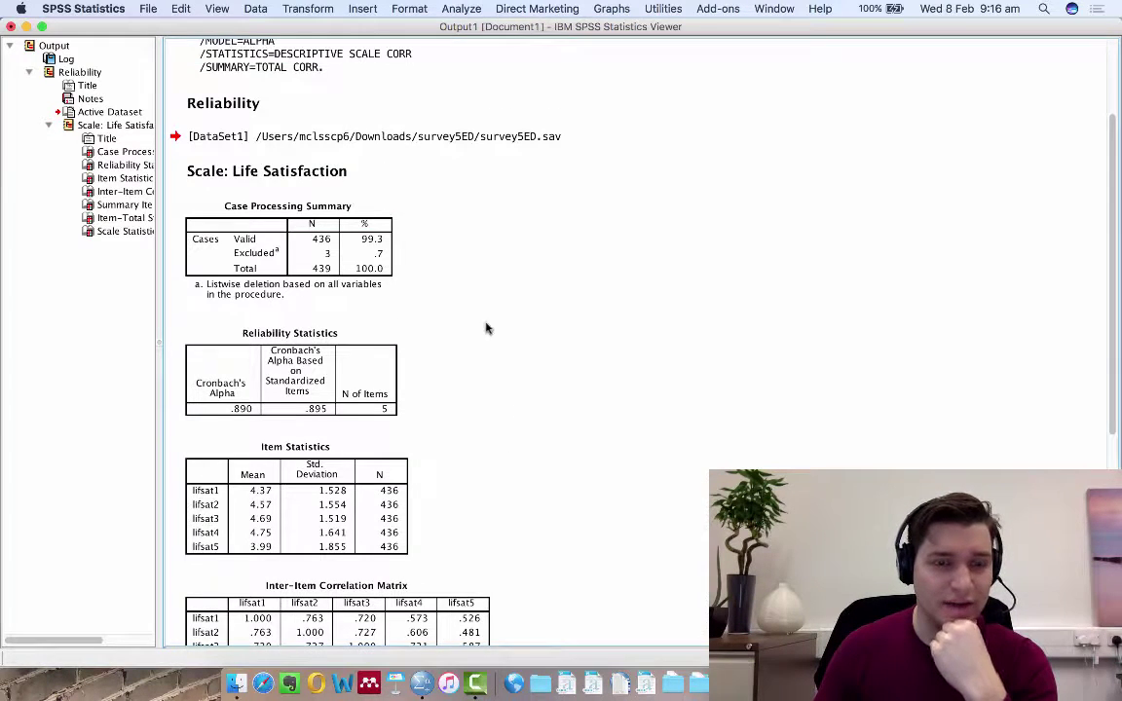
pyautogui.scroll(4, 442, 282)
pyautogui.scroll(-8, 458, 431)
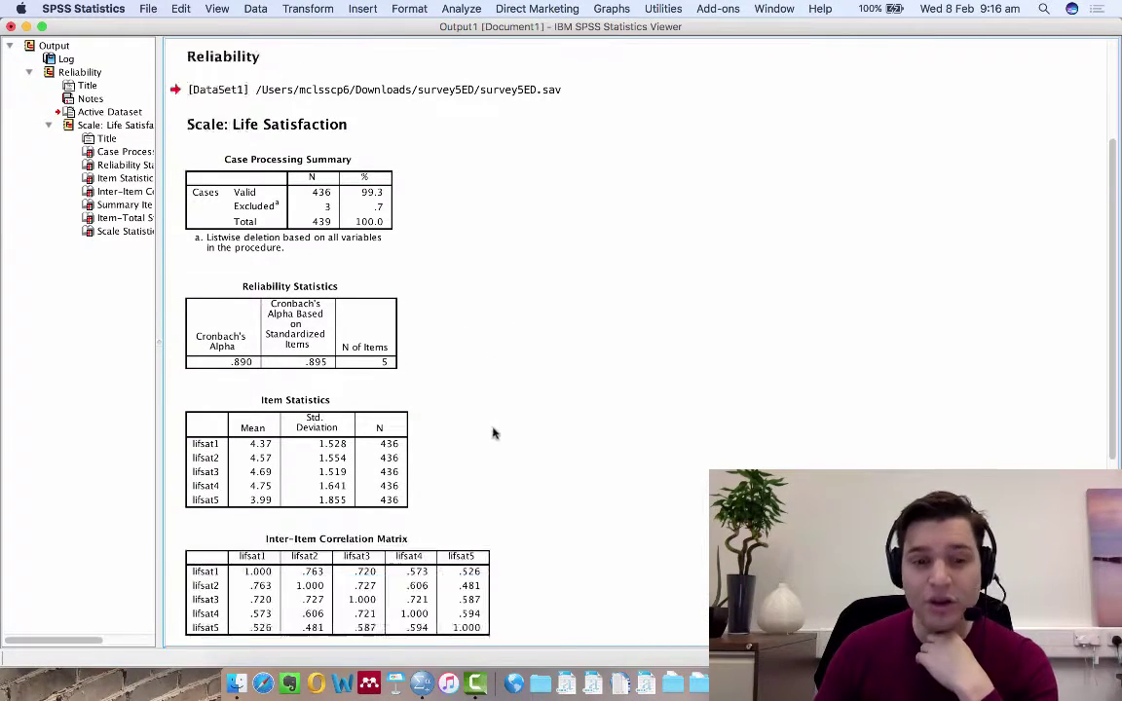
pyautogui.scroll(-5, 604, 438)
pyautogui.click(466, 479)
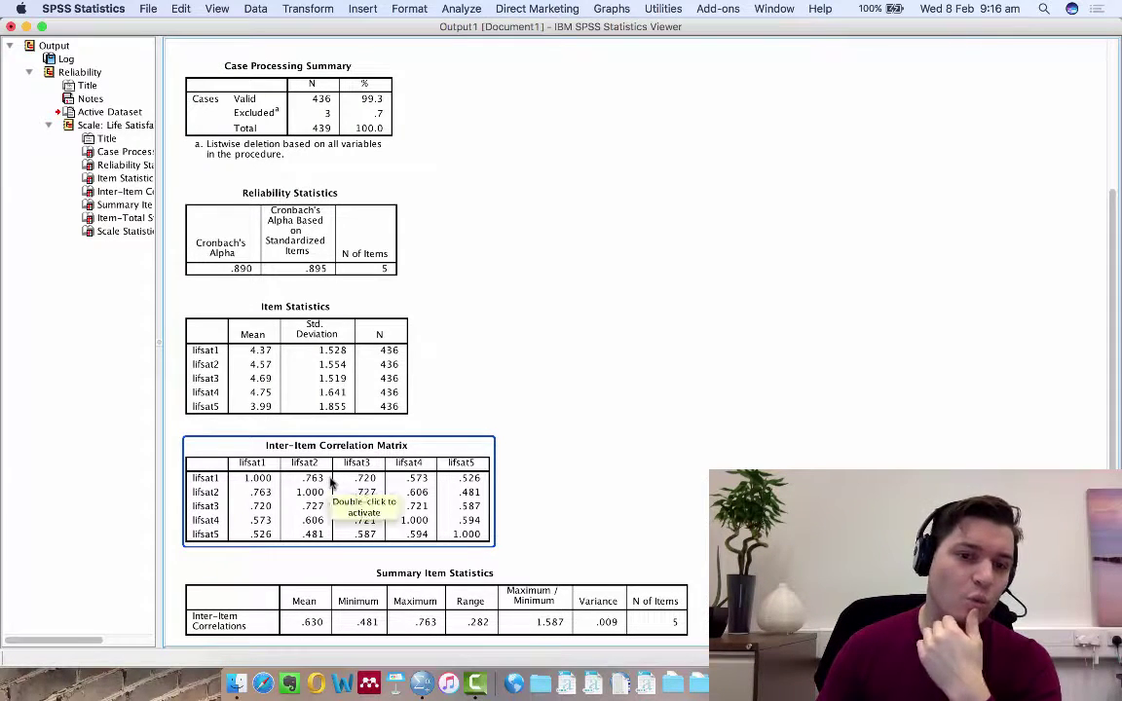
pyautogui.click(612, 435)
pyautogui.scroll(-2, 603, 434)
pyautogui.scroll(-2, 494, 420)
pyautogui.scroll(-3, 338, 421)
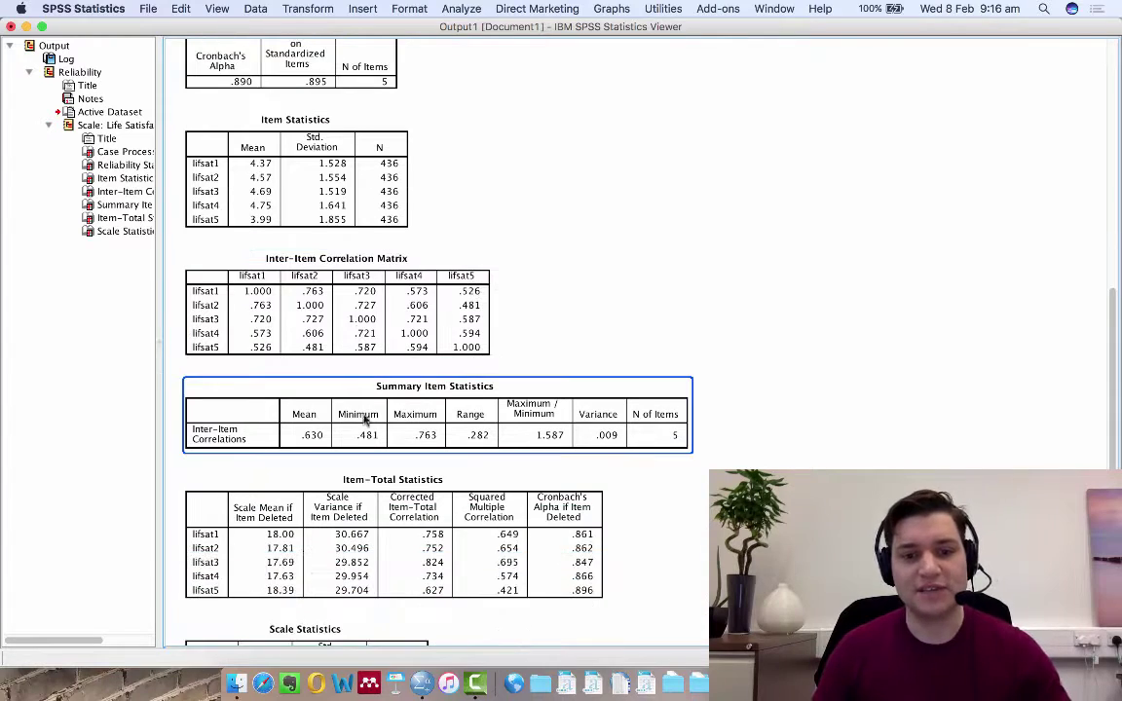
pyautogui.scroll(-3, 331, 380)
pyautogui.click(244, 477)
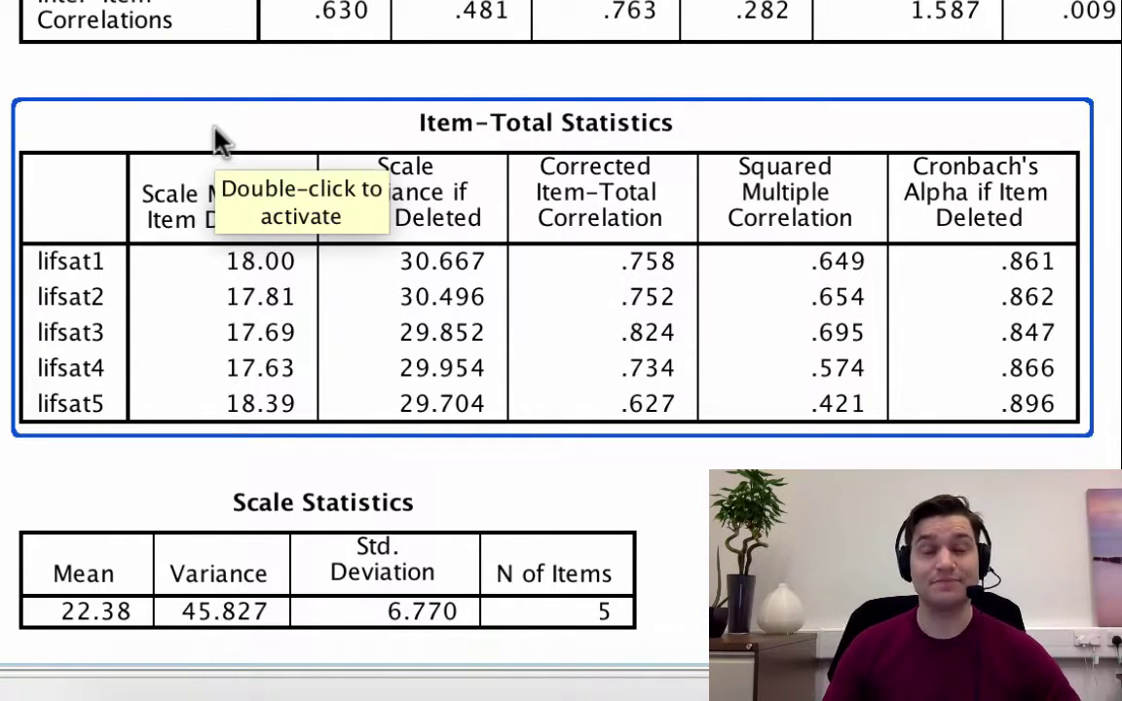
pyautogui.doubleClick(521, 197)
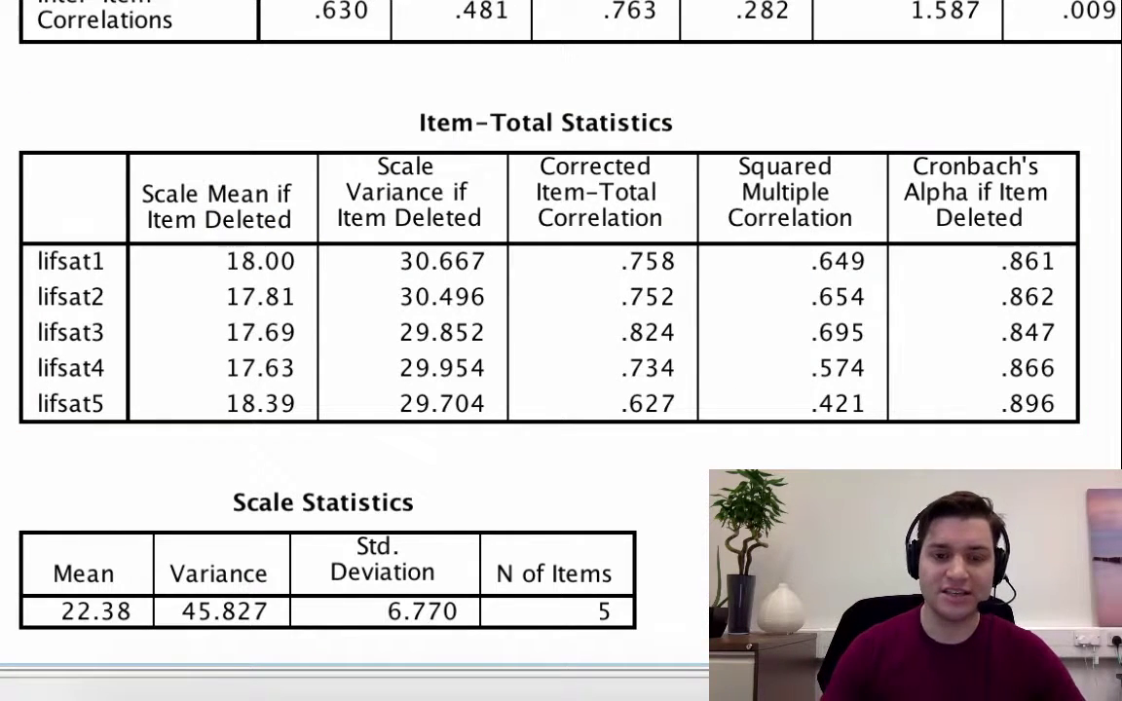
pyautogui.click(534, 368)
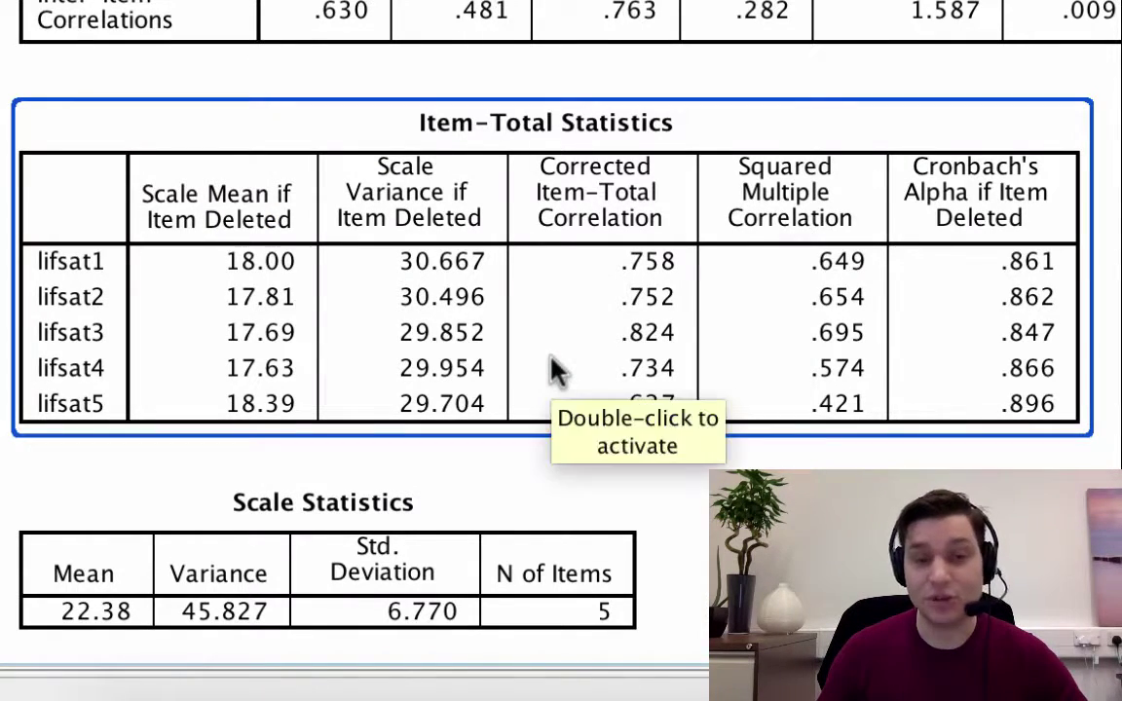
pyautogui.doubleClick(557, 375)
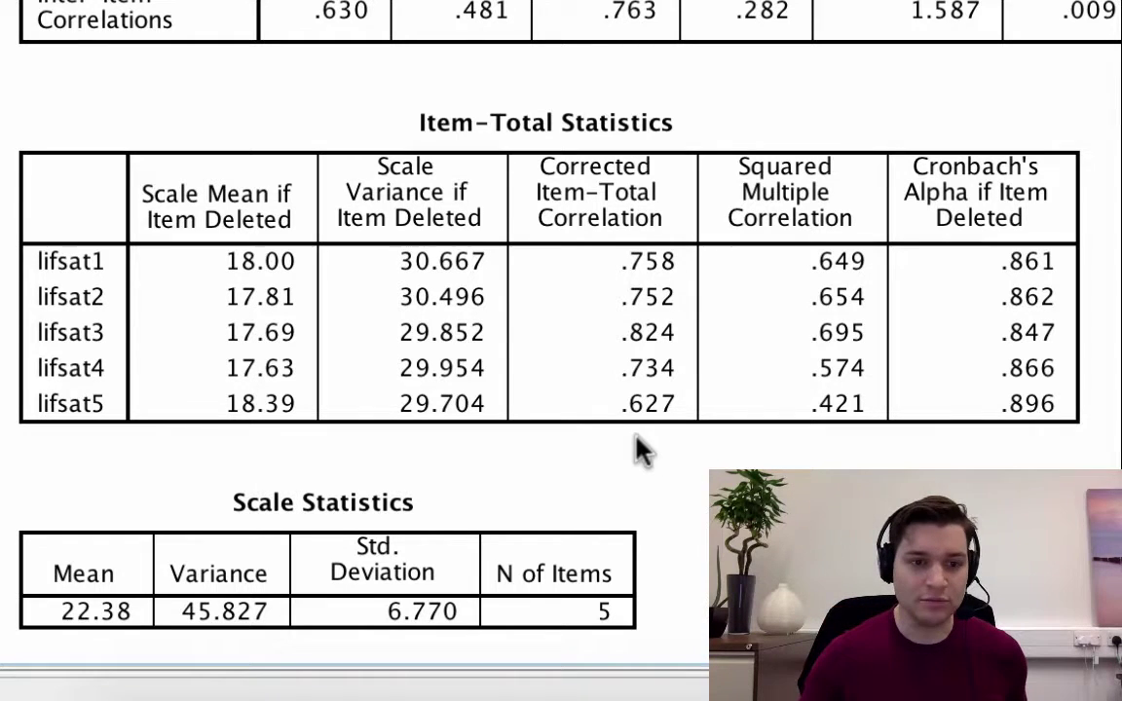
pyautogui.click(164, 289)
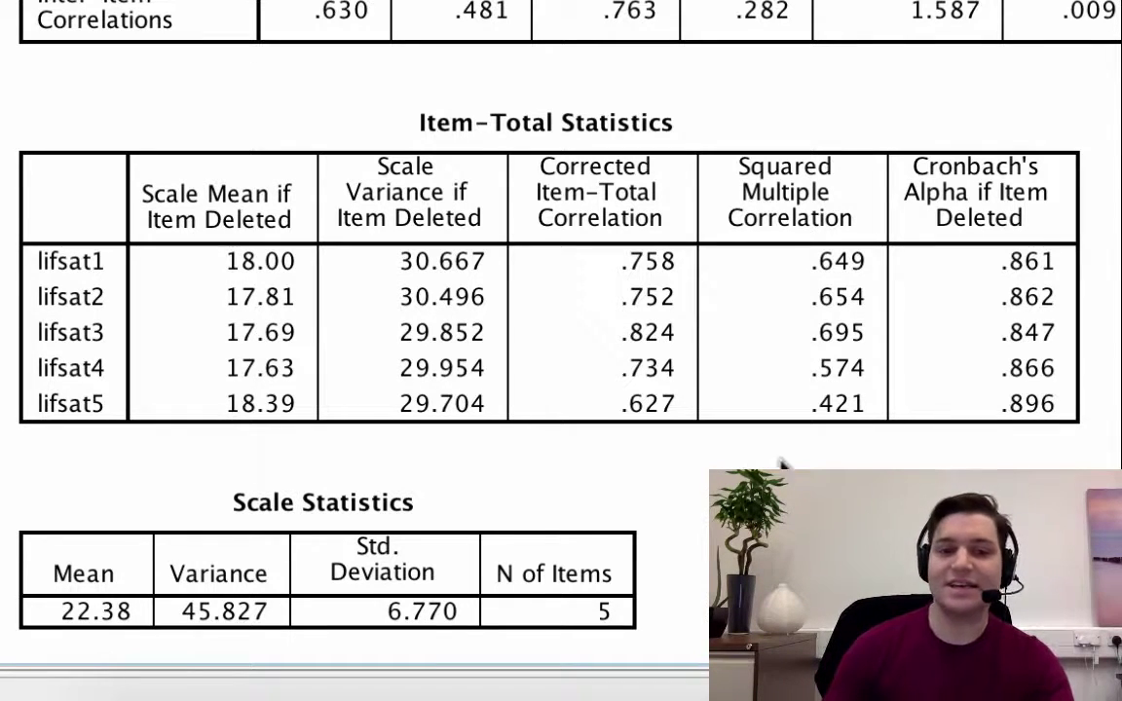
pyautogui.click(754, 354)
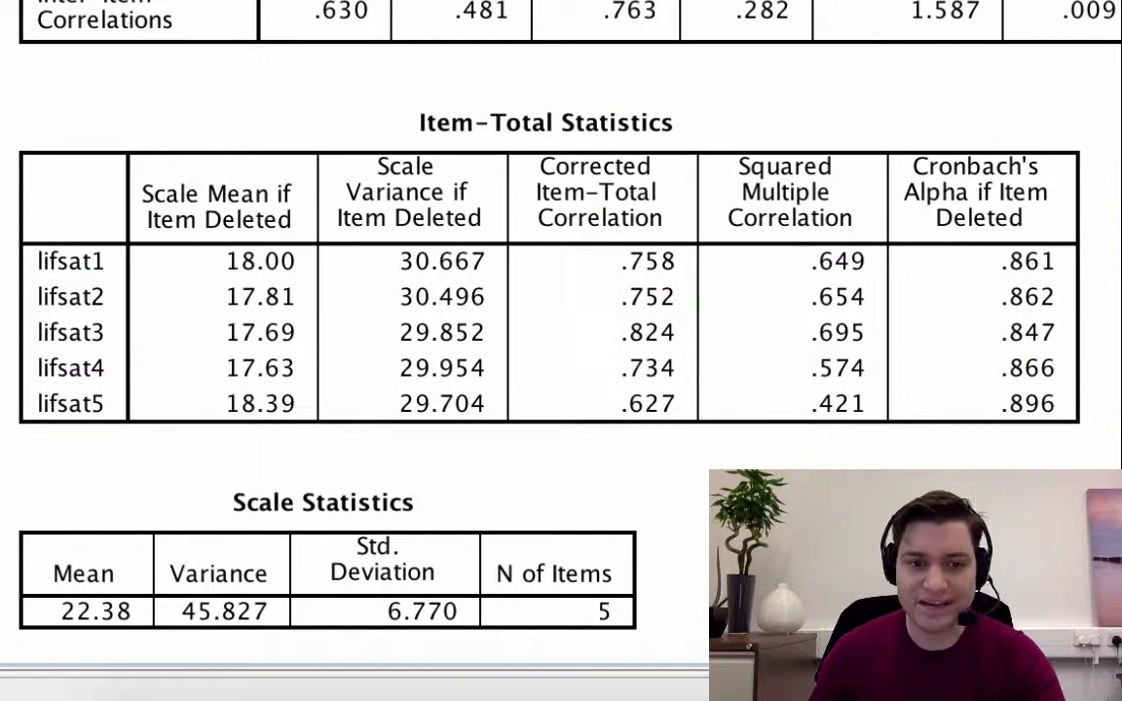
pyautogui.click(1026, 431)
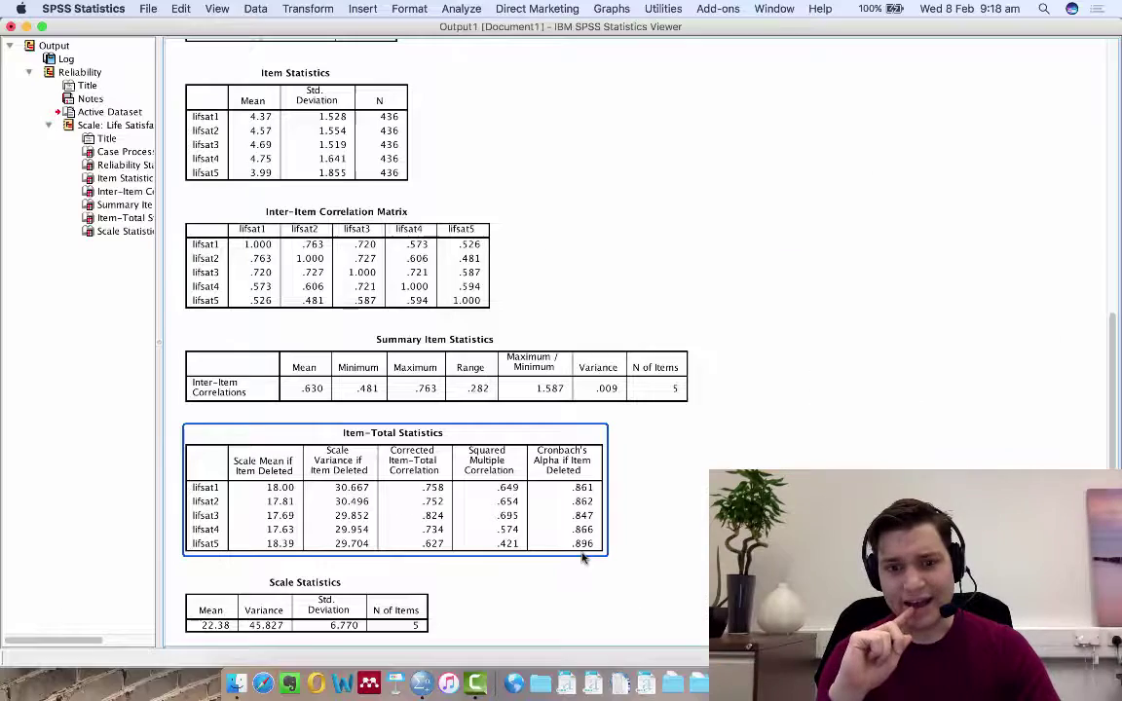
pyautogui.scroll(2, 585, 506)
pyautogui.scroll(8, 593, 418)
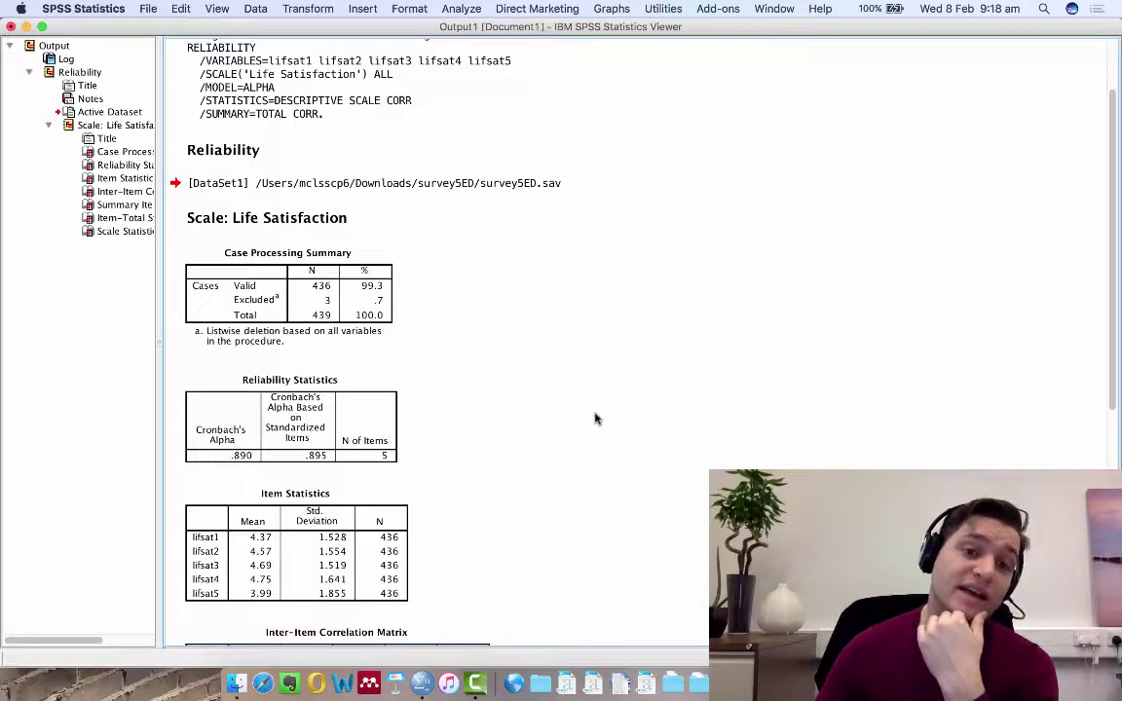
pyautogui.click(193, 310)
pyautogui.click(388, 395)
pyautogui.click(574, 491)
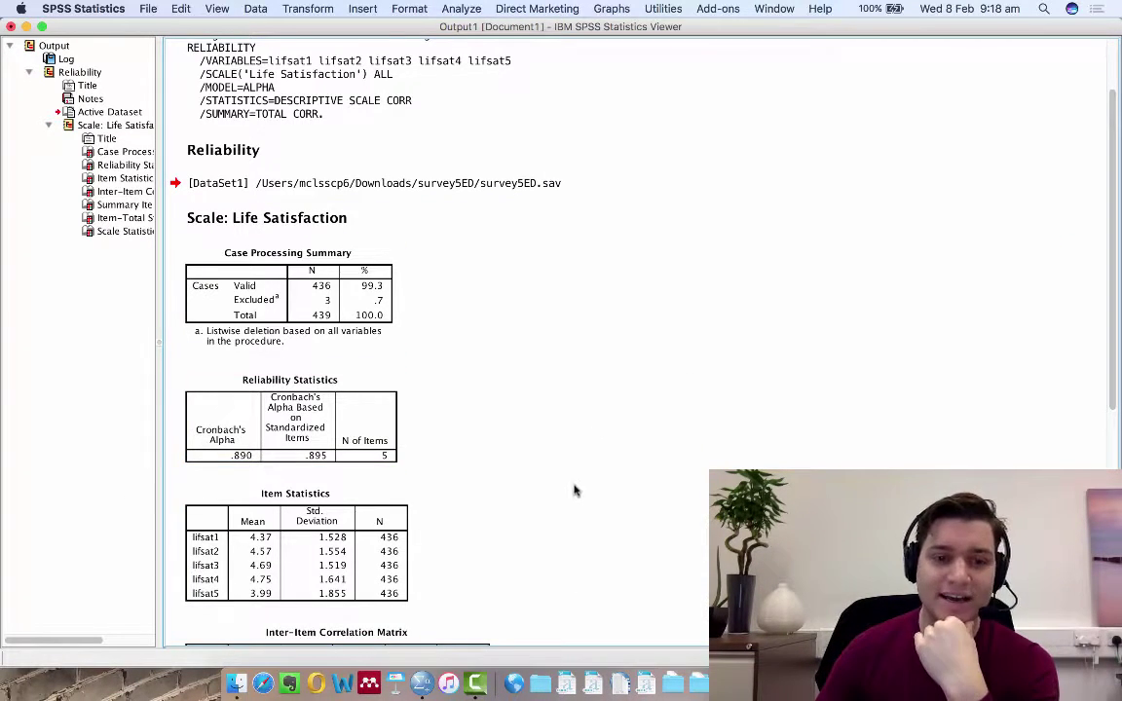
pyautogui.scroll(-2, 609, 492)
pyautogui.scroll(-5, 643, 477)
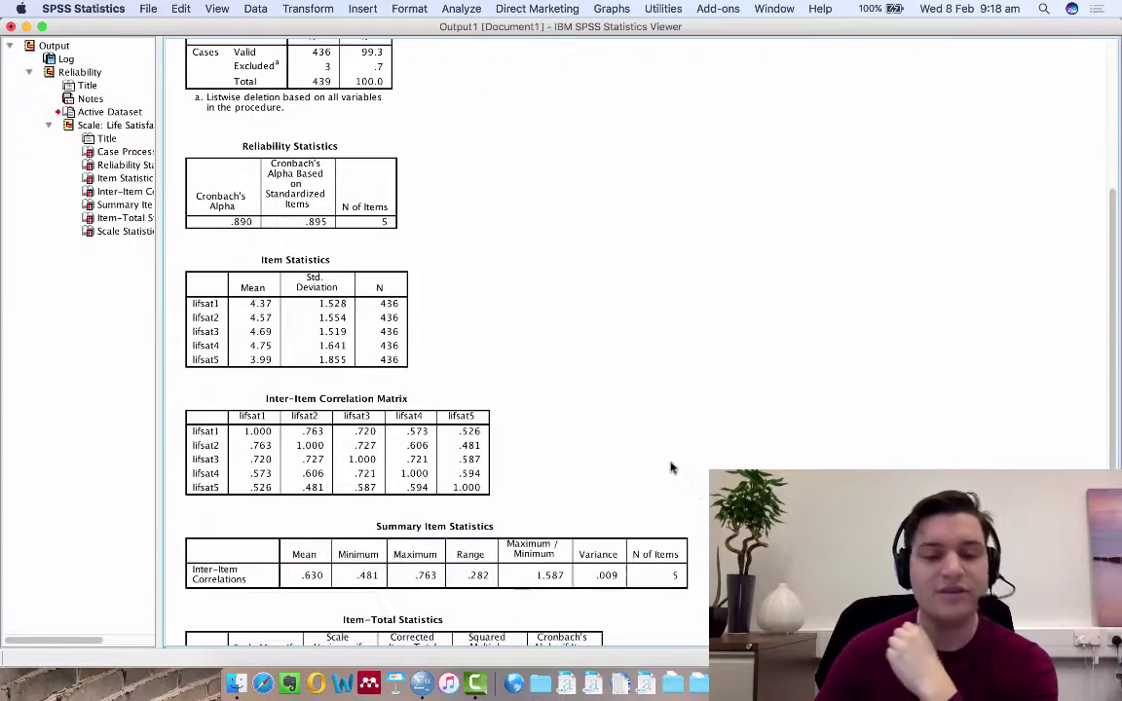
pyautogui.scroll(-1, 701, 450)
pyautogui.scroll(-3, 610, 623)
pyautogui.scroll(-1, 611, 629)
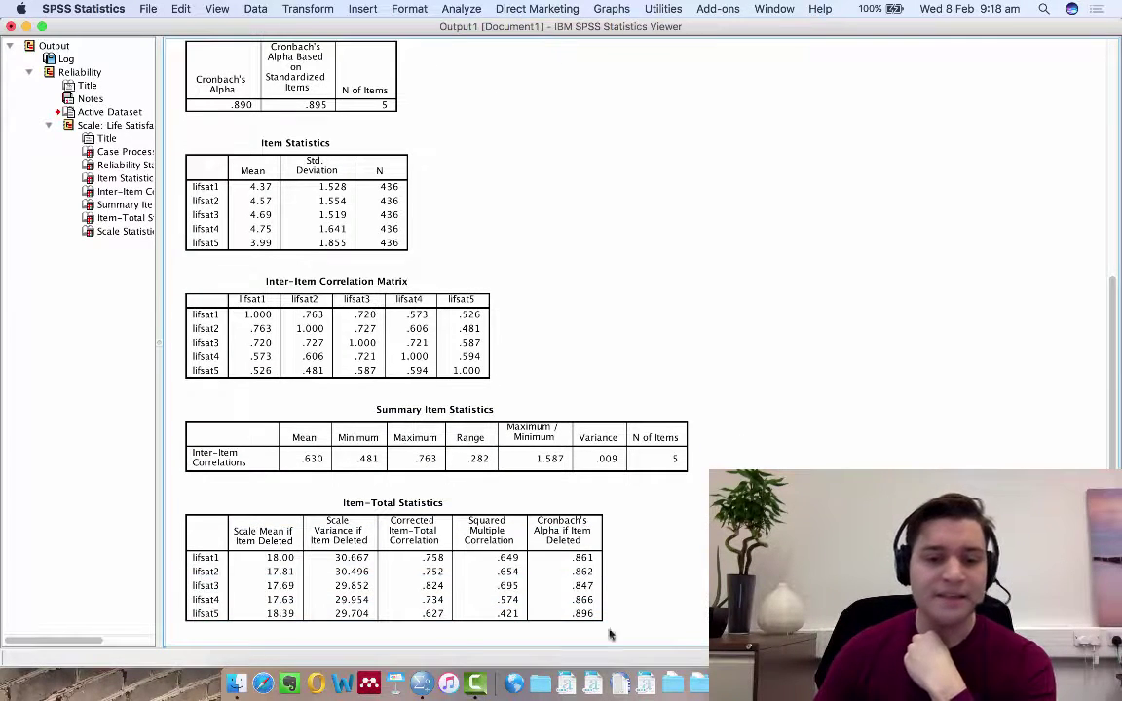
pyautogui.click(429, 624)
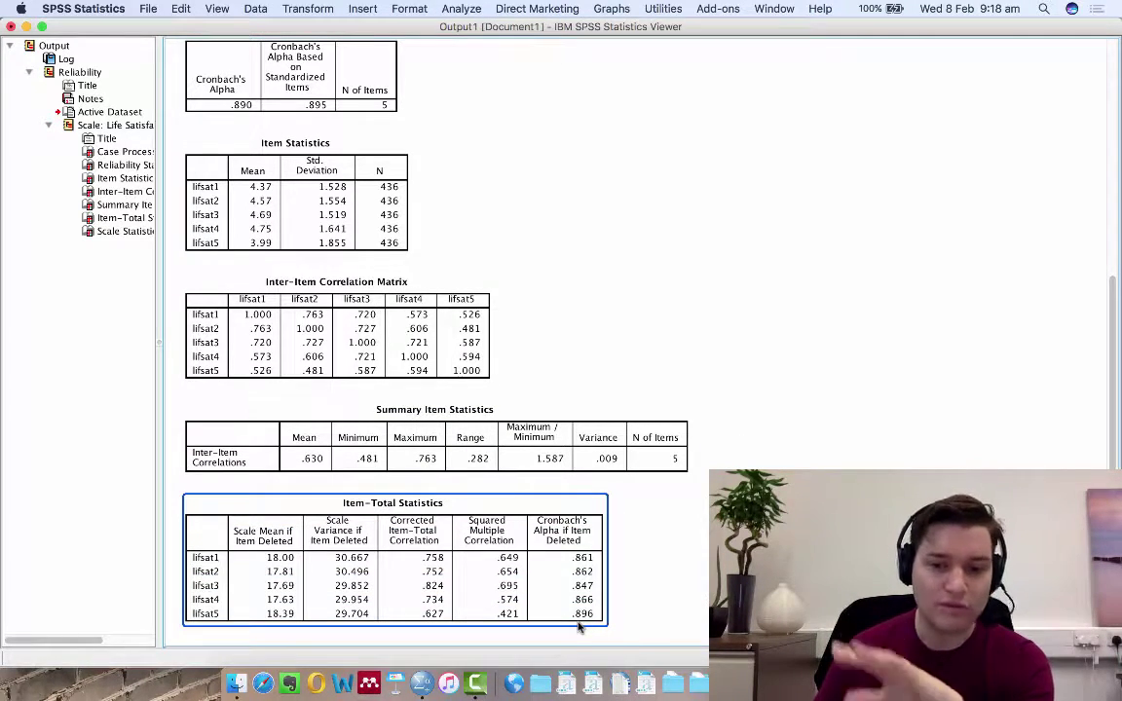
pyautogui.click(626, 620)
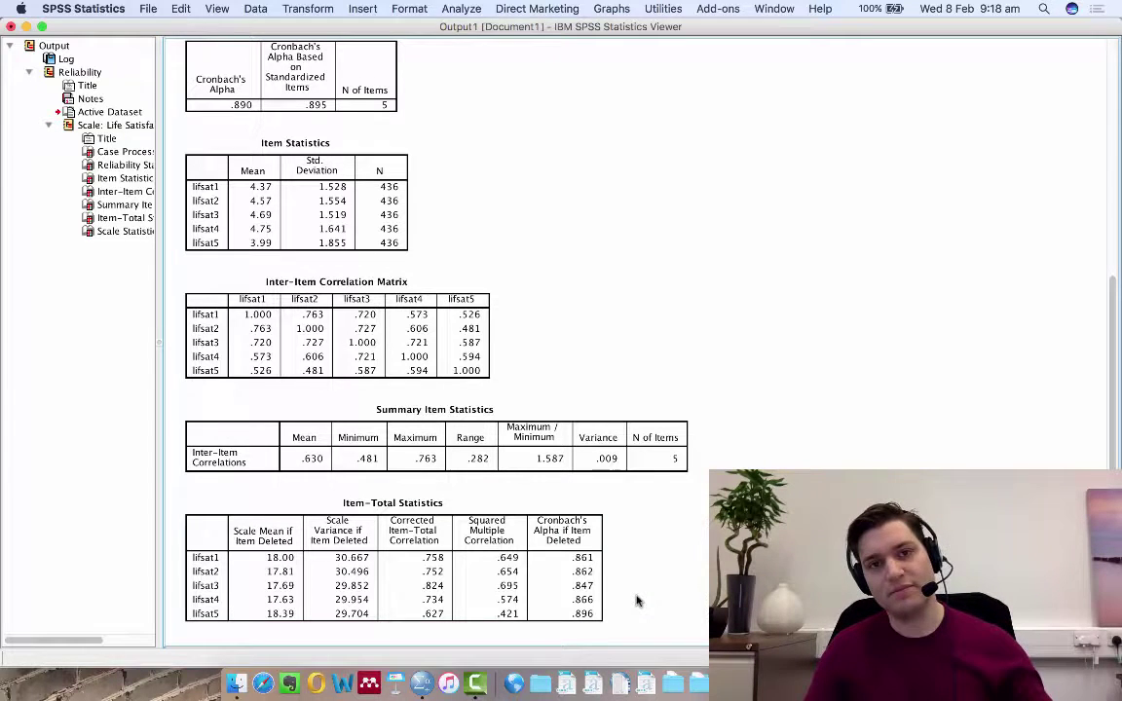
pyautogui.scroll(-2, 653, 600)
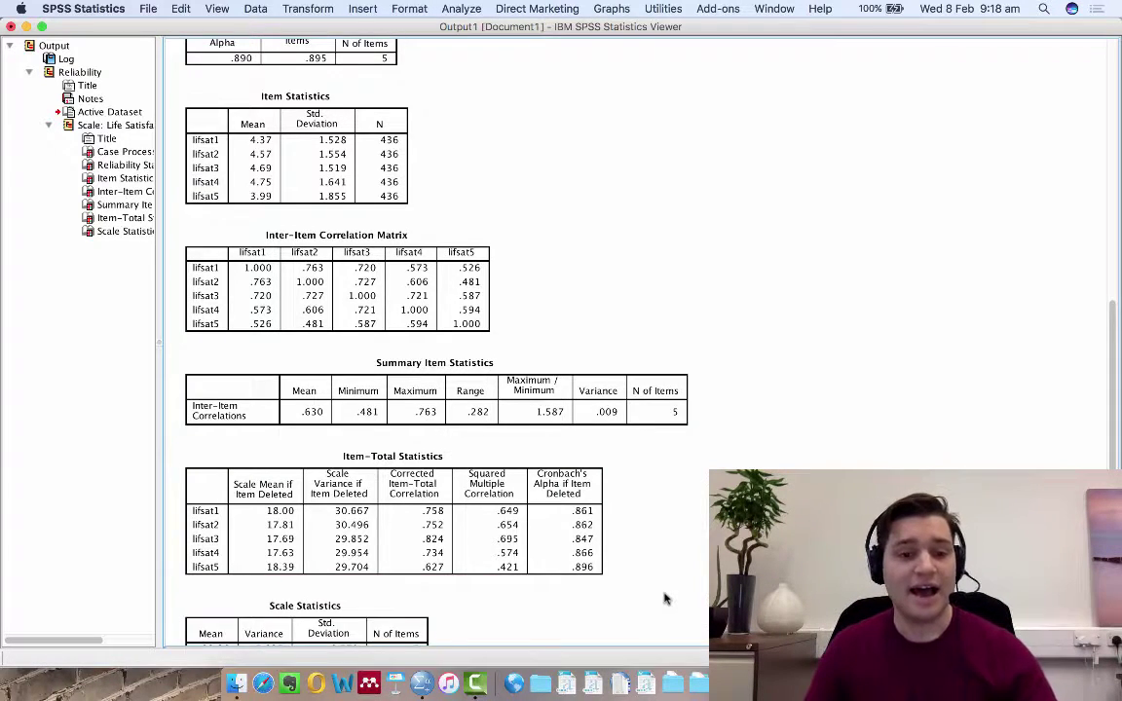
pyautogui.scroll(-2, 665, 599)
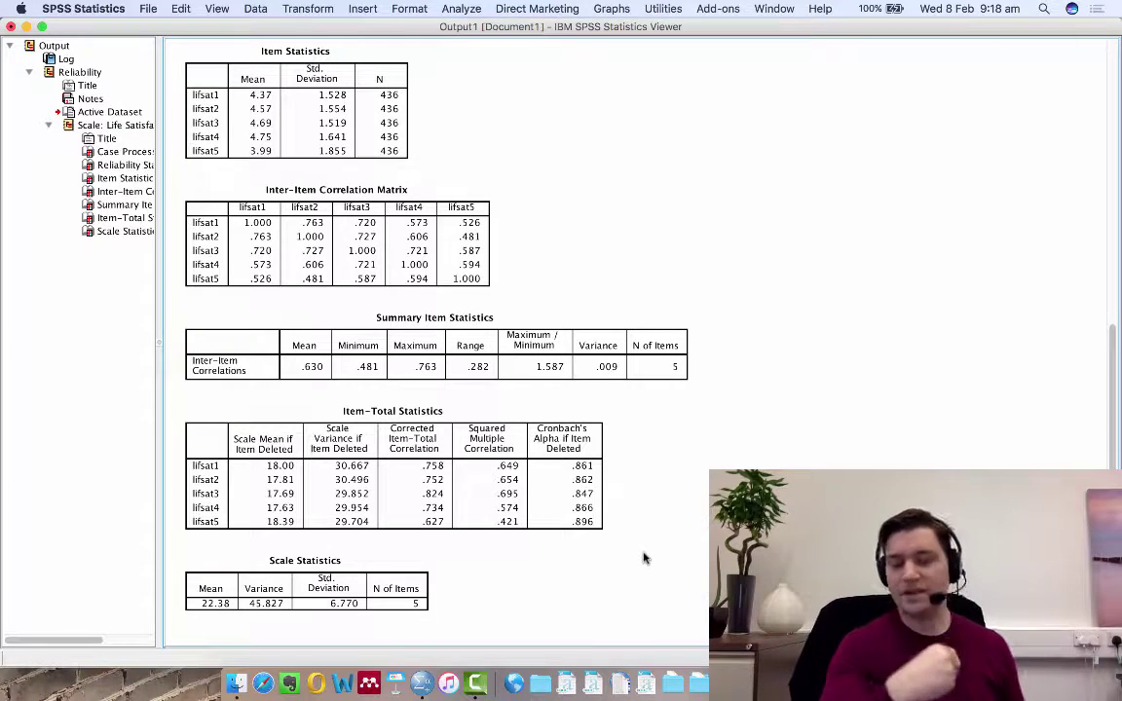
pyautogui.scroll(6, 666, 543)
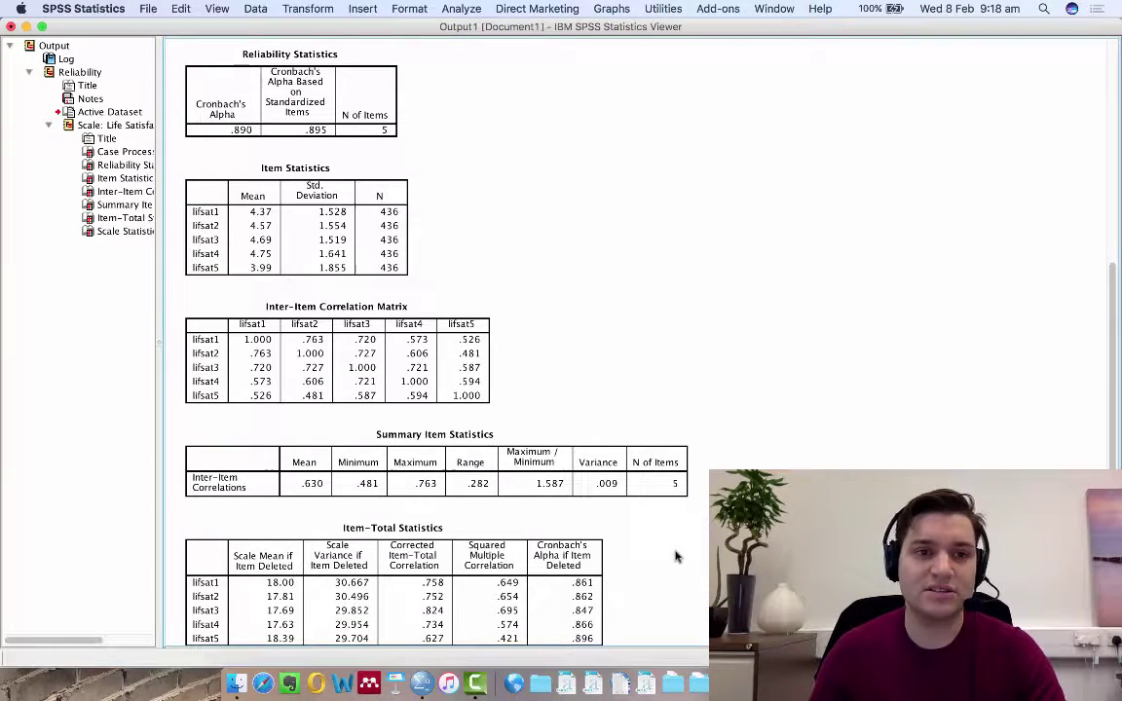
pyautogui.click(680, 508)
pyautogui.scroll(-3, 655, 512)
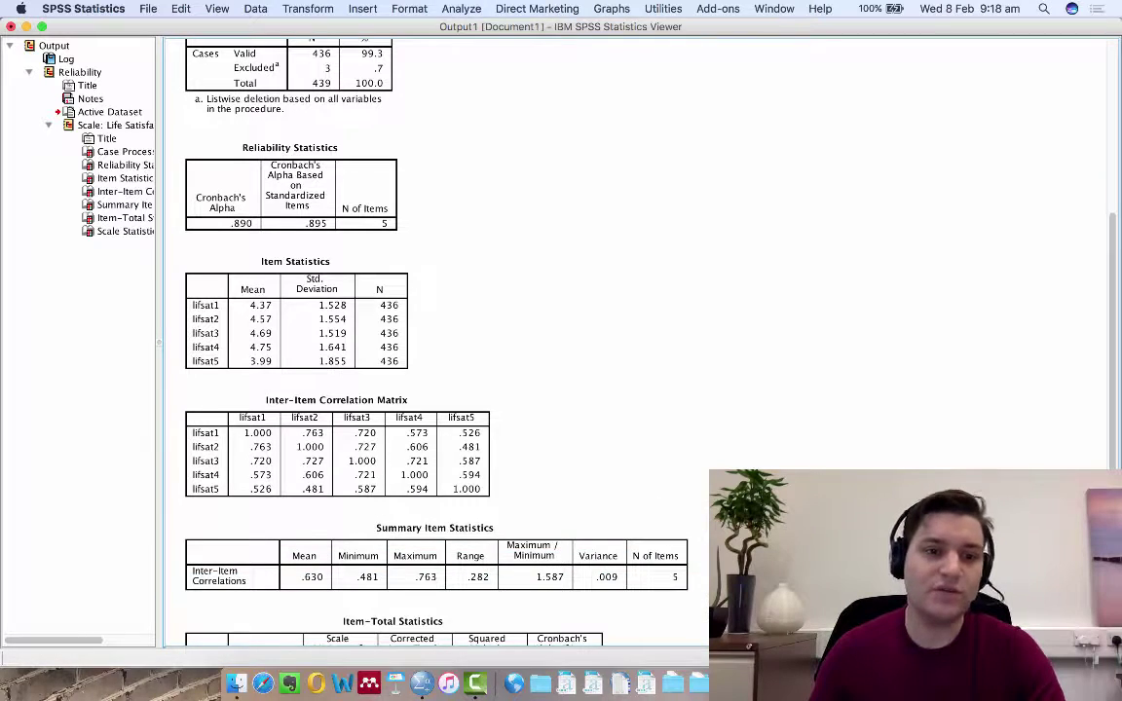
pyautogui.scroll(-2, 437, 341)
pyautogui.scroll(-2, 437, 341)
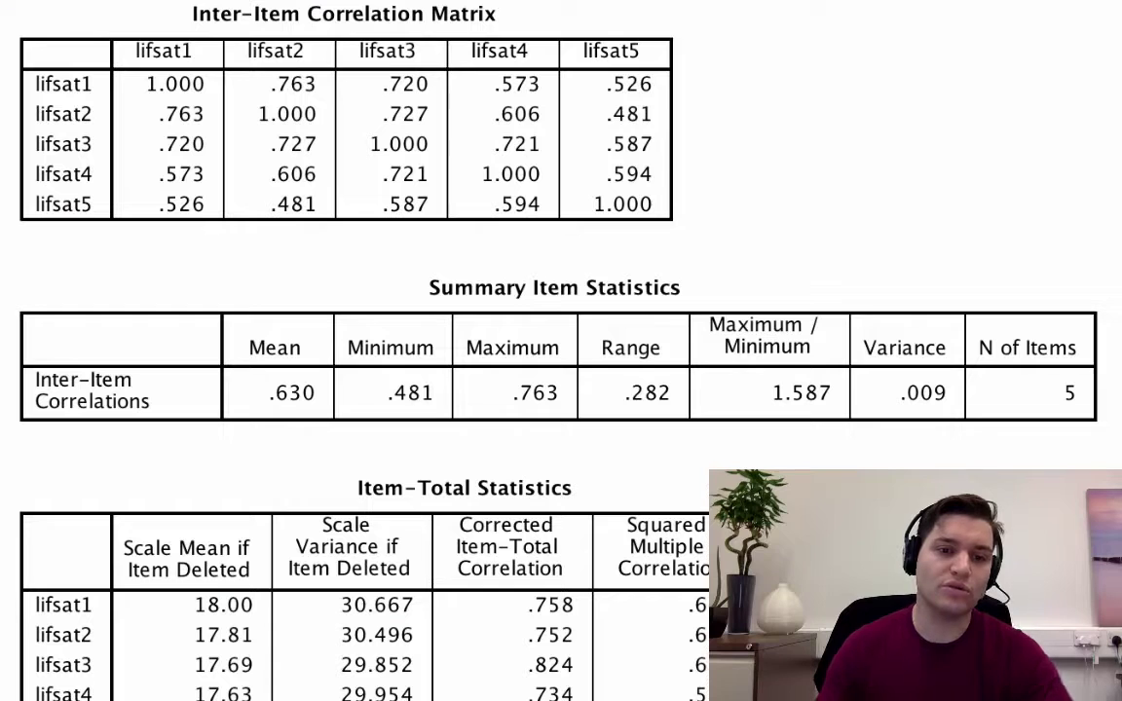
pyautogui.click(449, 438)
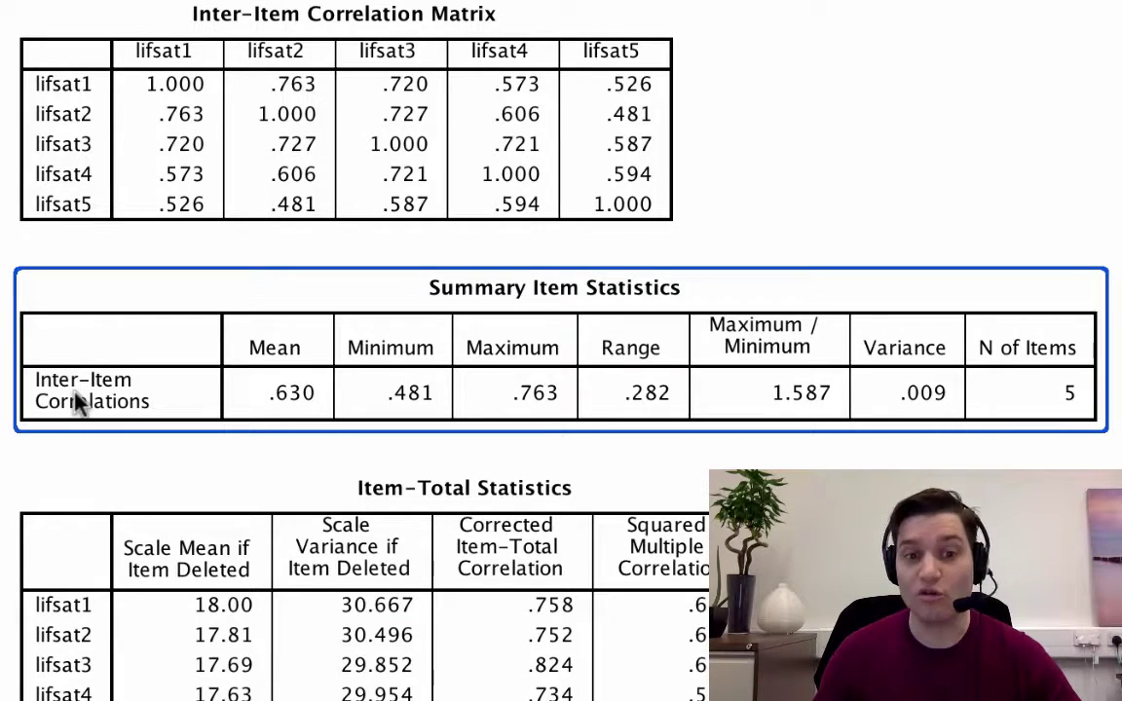